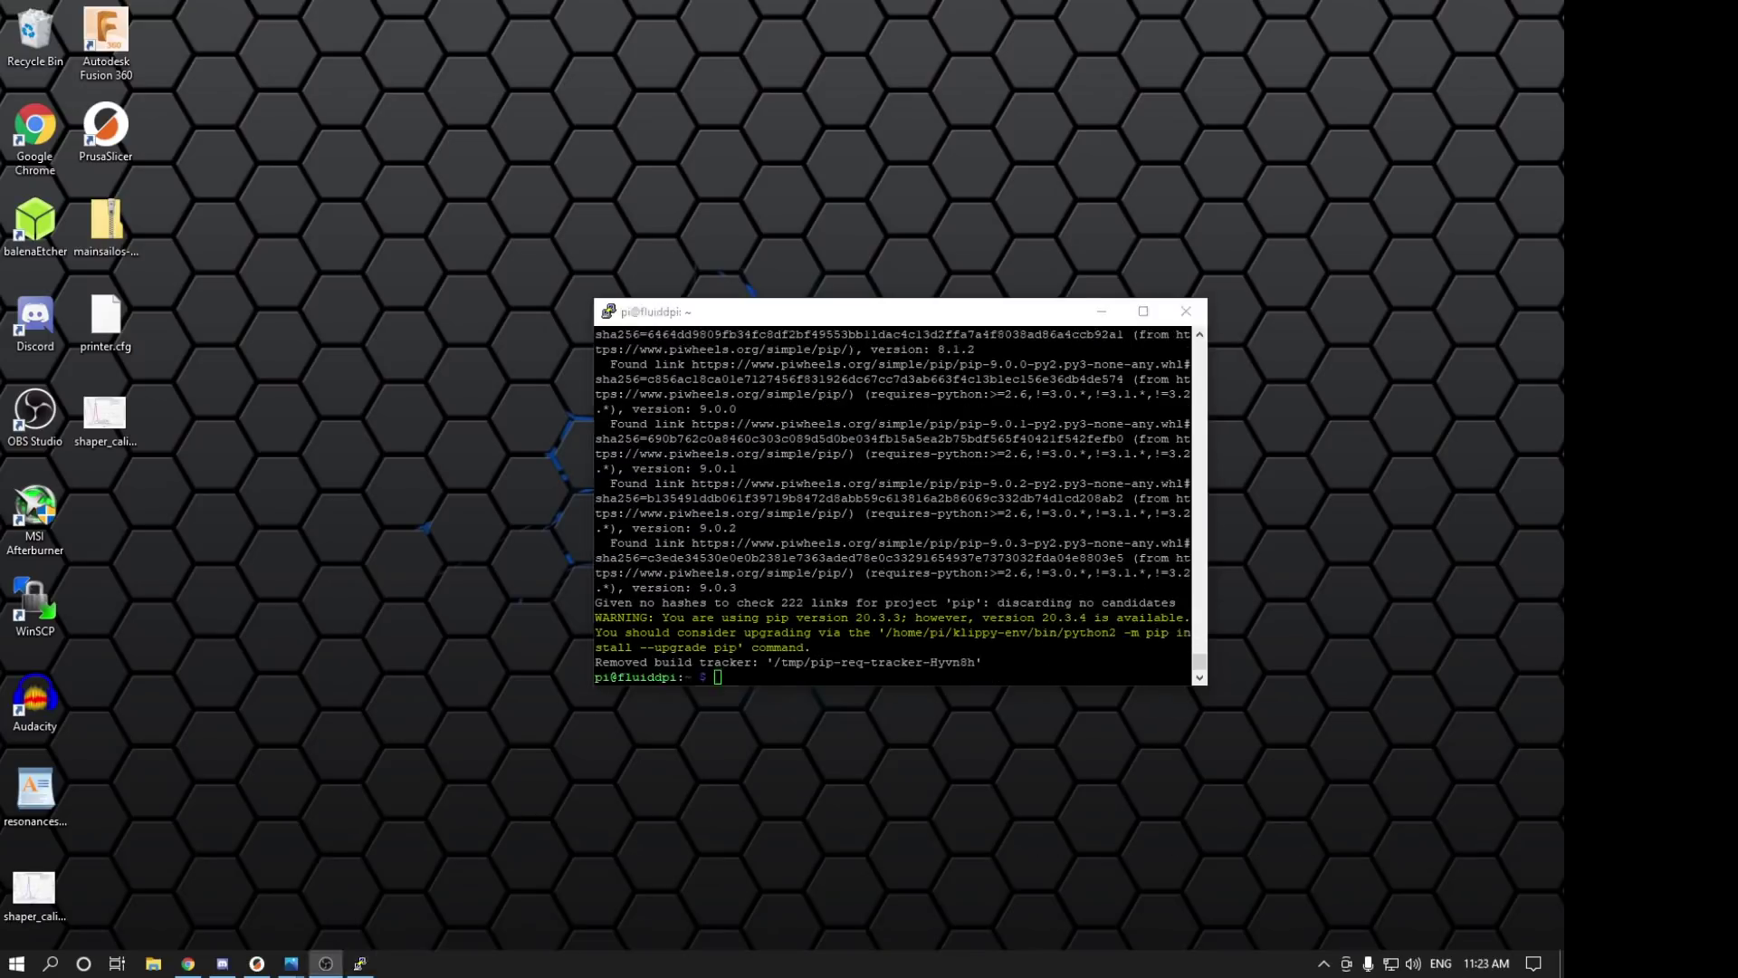
Step: Install the python-numpy and python-matplotlib packages with sudo apt, entering the sudo password for the account
{"action": "type", "text": "sudo apt install python-numpy python-matplotlib"}
{"action": "key", "text": "Return"}
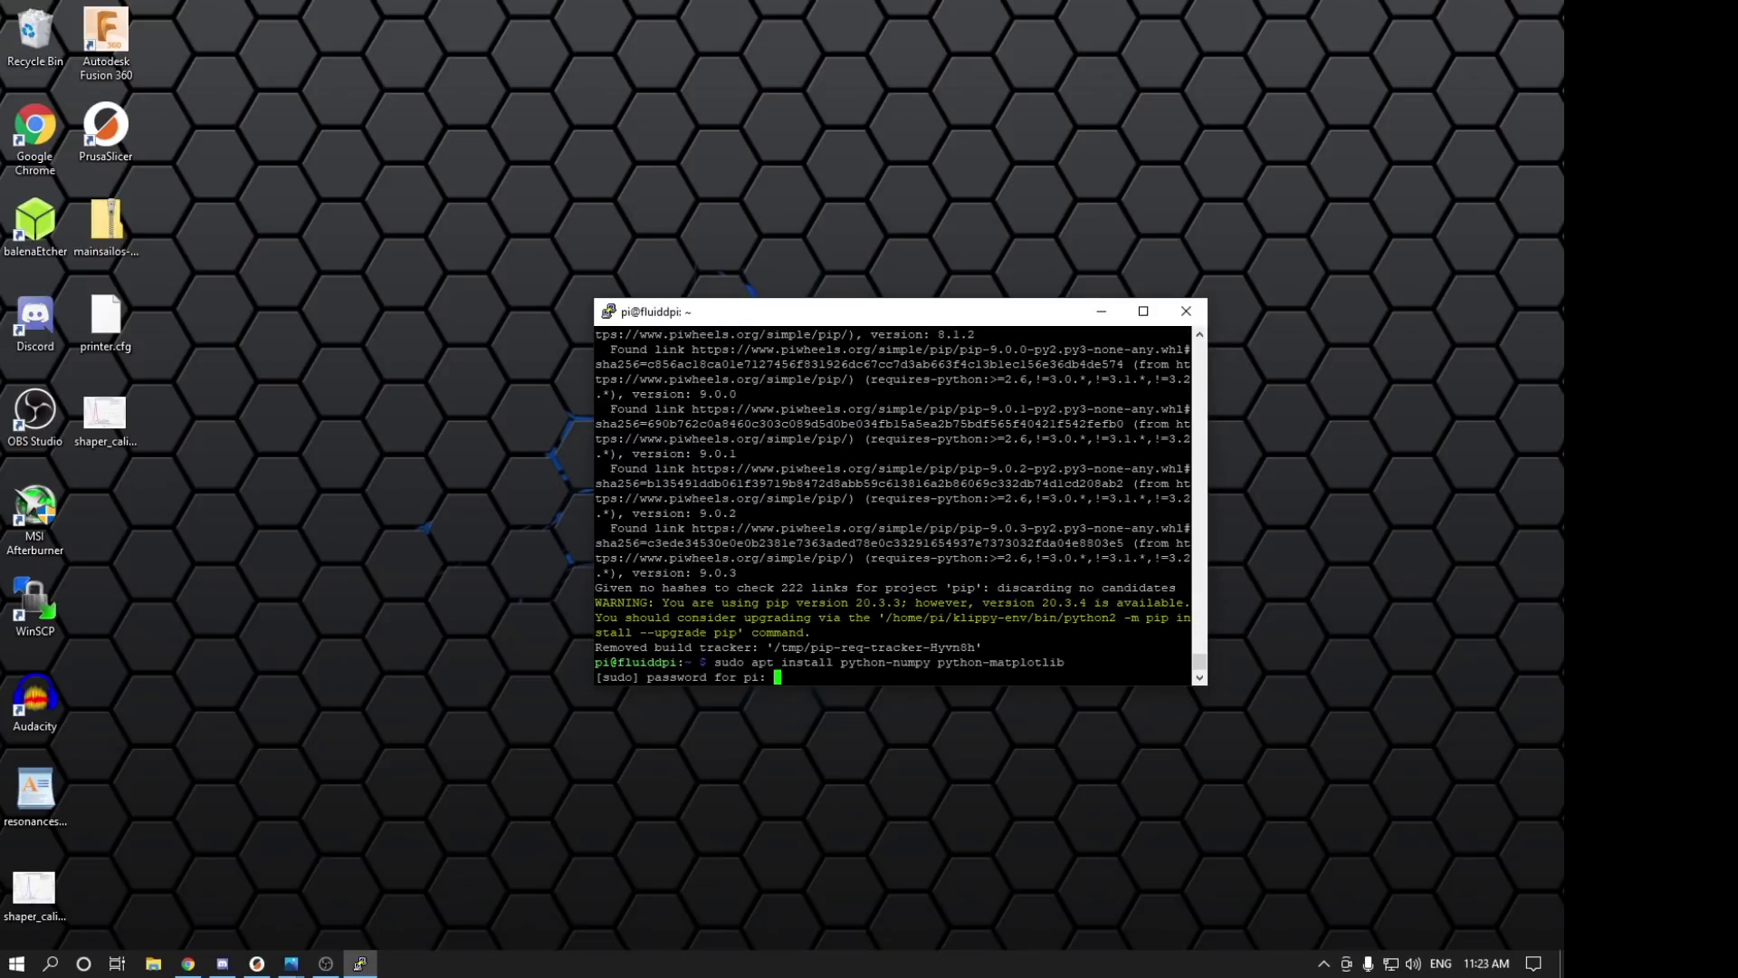
{"action": "key", "text": "Return"}
Step: From ~/klipper/, copy ./scripts/klipper-mcu-start.sh to /etc/init.d/klipper_mcu and register it with update-rc.d klipper_mcu defaults, following the Klipper RPi microcontroller documentation
{"action": "key", "text": "alt+Tab"}
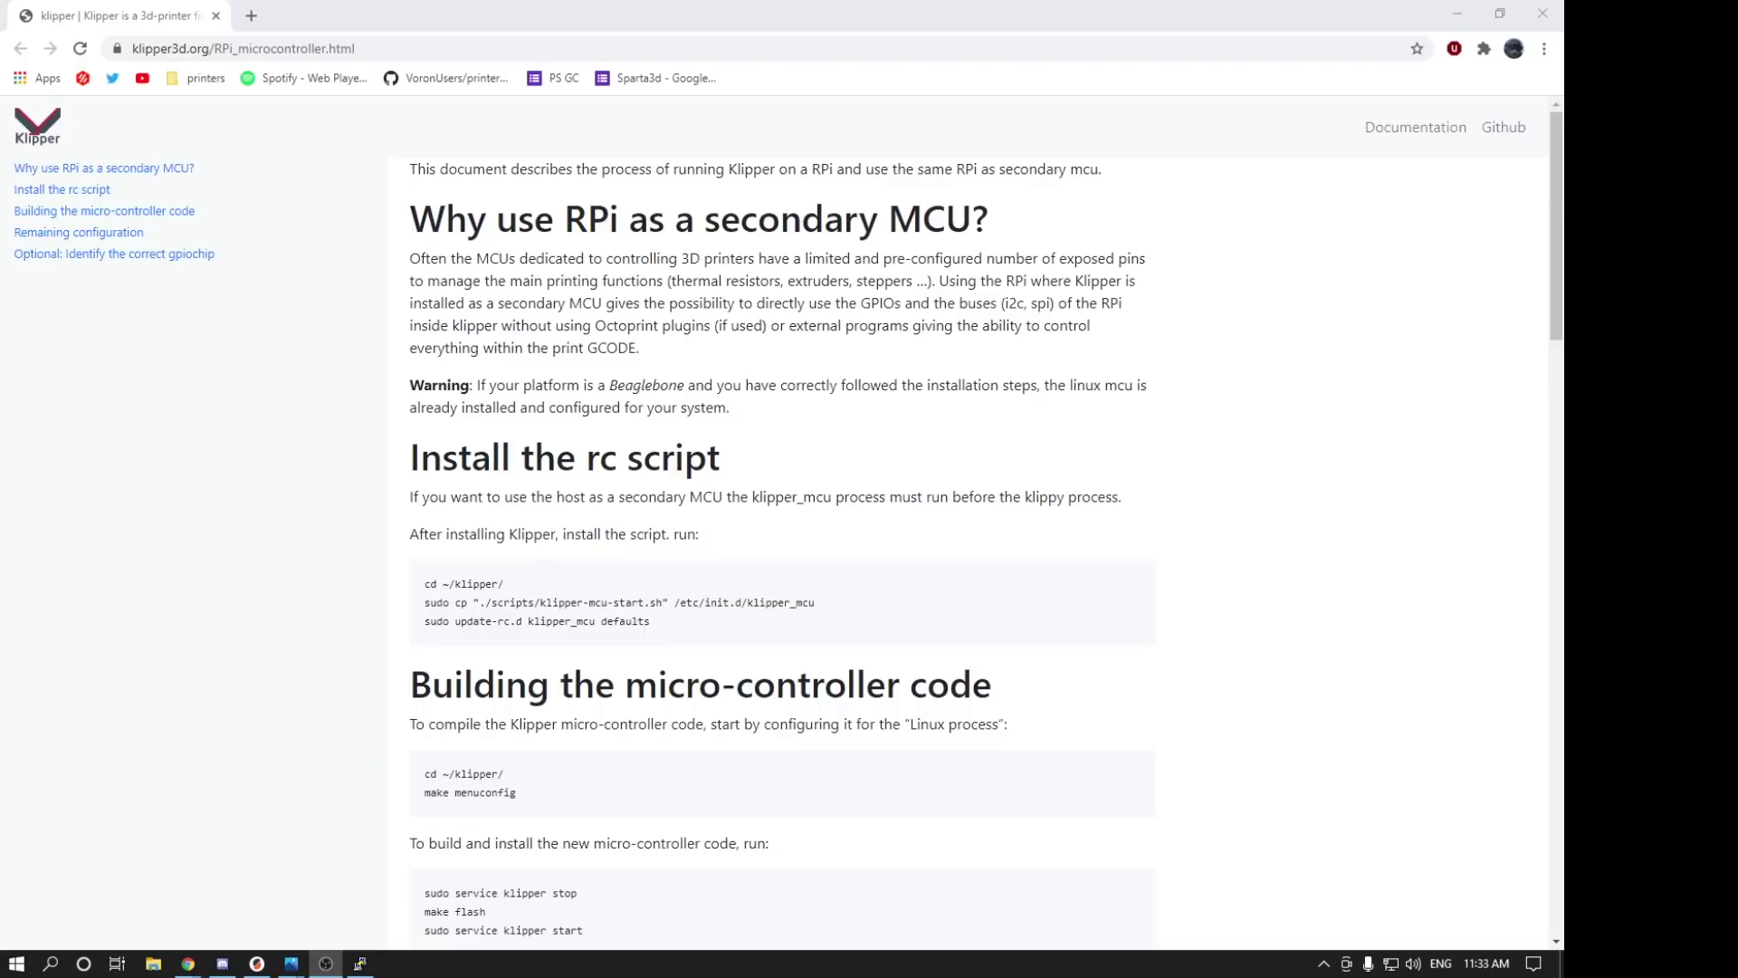
{"action": "mouse_move", "coordinate": [1555, 152]}
{"action": "left_mouse_down"}
{"action": "mouse_move", "coordinate": [1555, 297]}
{"action": "mouse_move", "coordinate": [1555, 166]}
{"action": "left_mouse_up"}
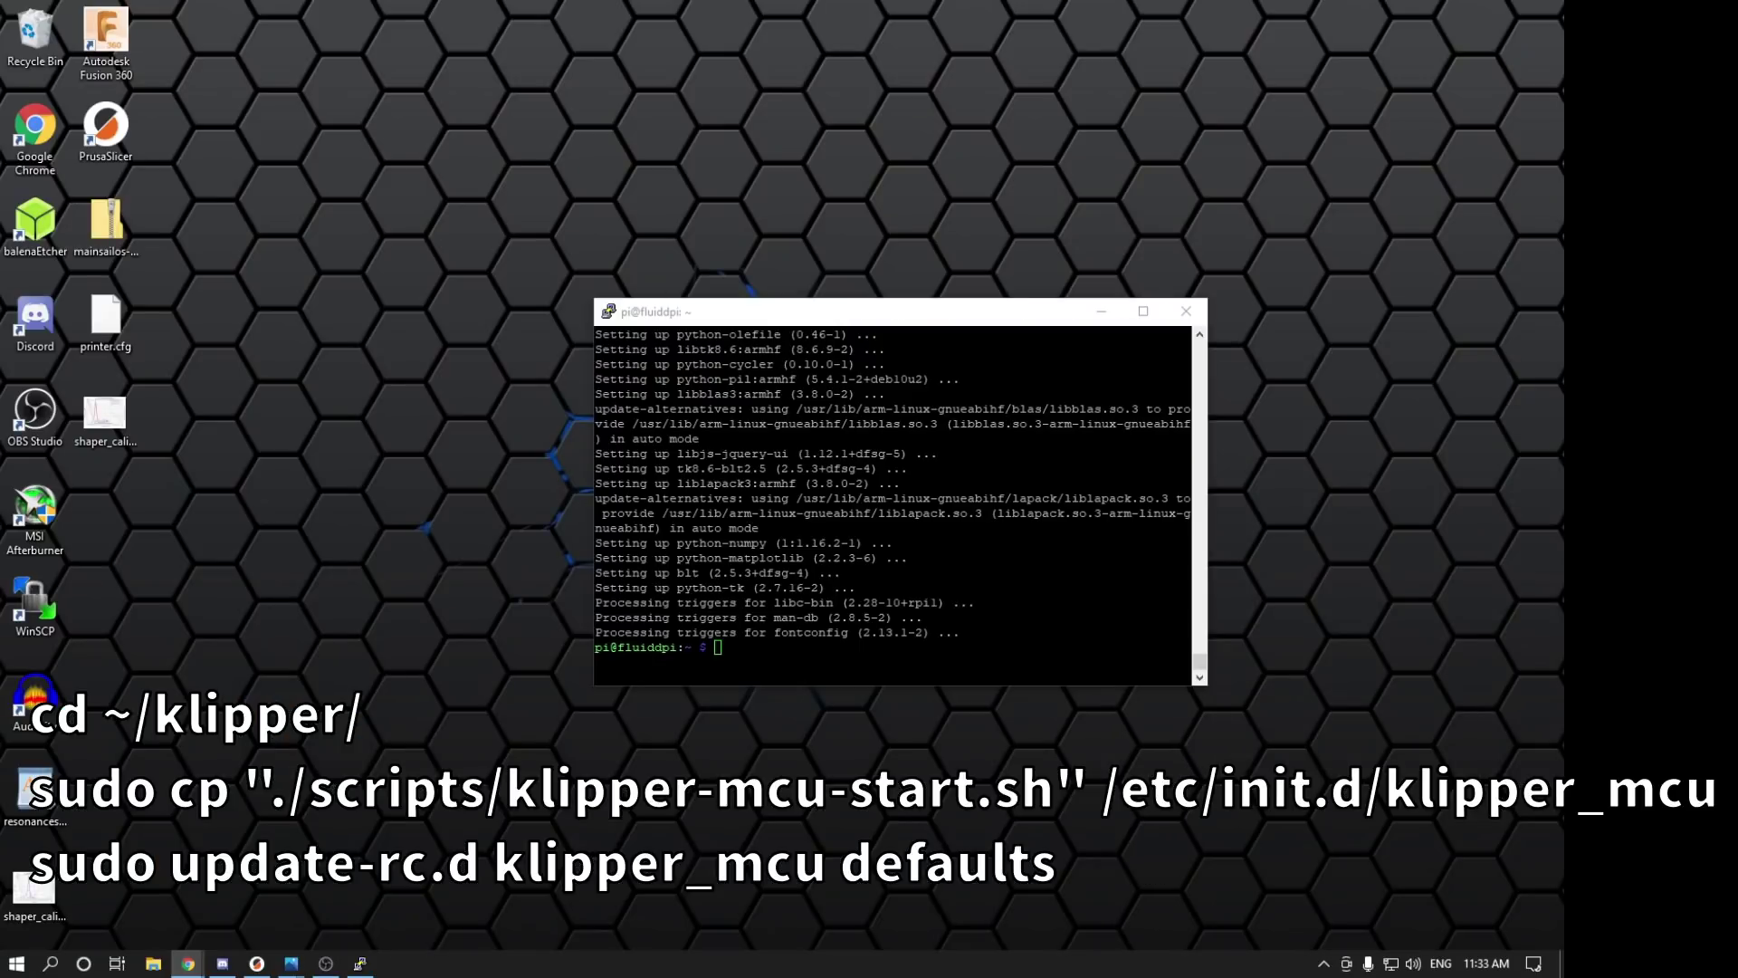
{"action": "key", "text": "alt+Tab"}
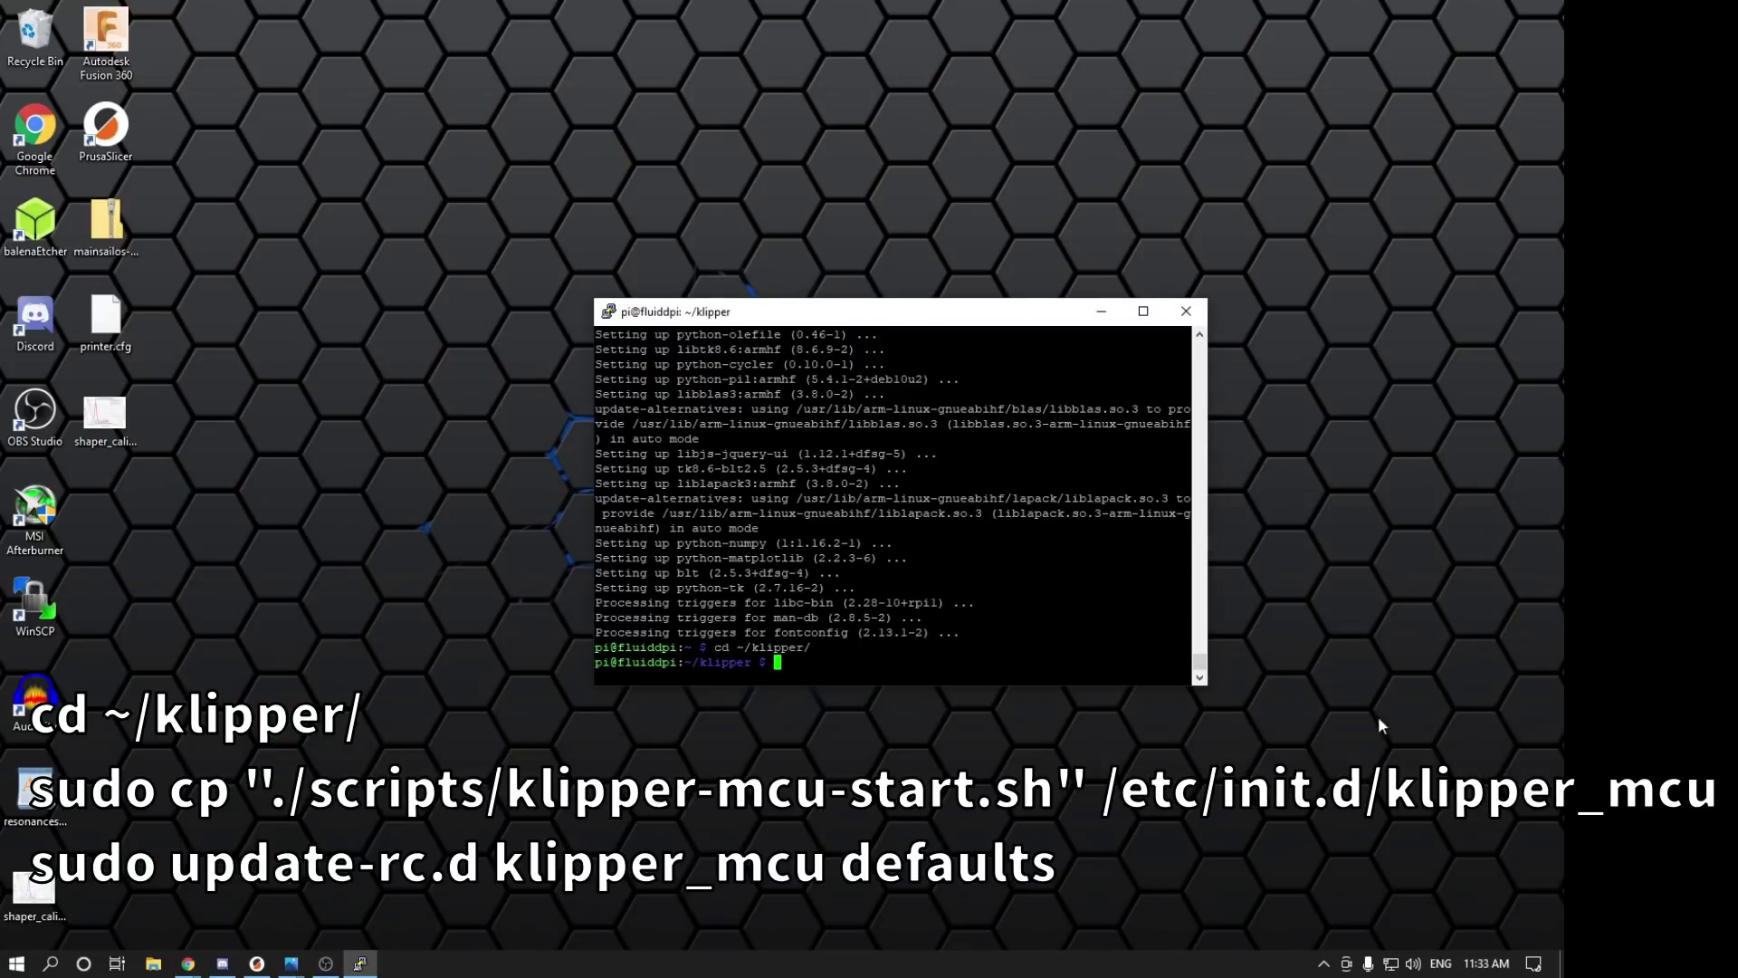
{"action": "type", "text": "cd ~/klipper/ sudo cp \"./scripts/klipper-mcu-start.sh\" /etc/init.d/klipper_mcu"}
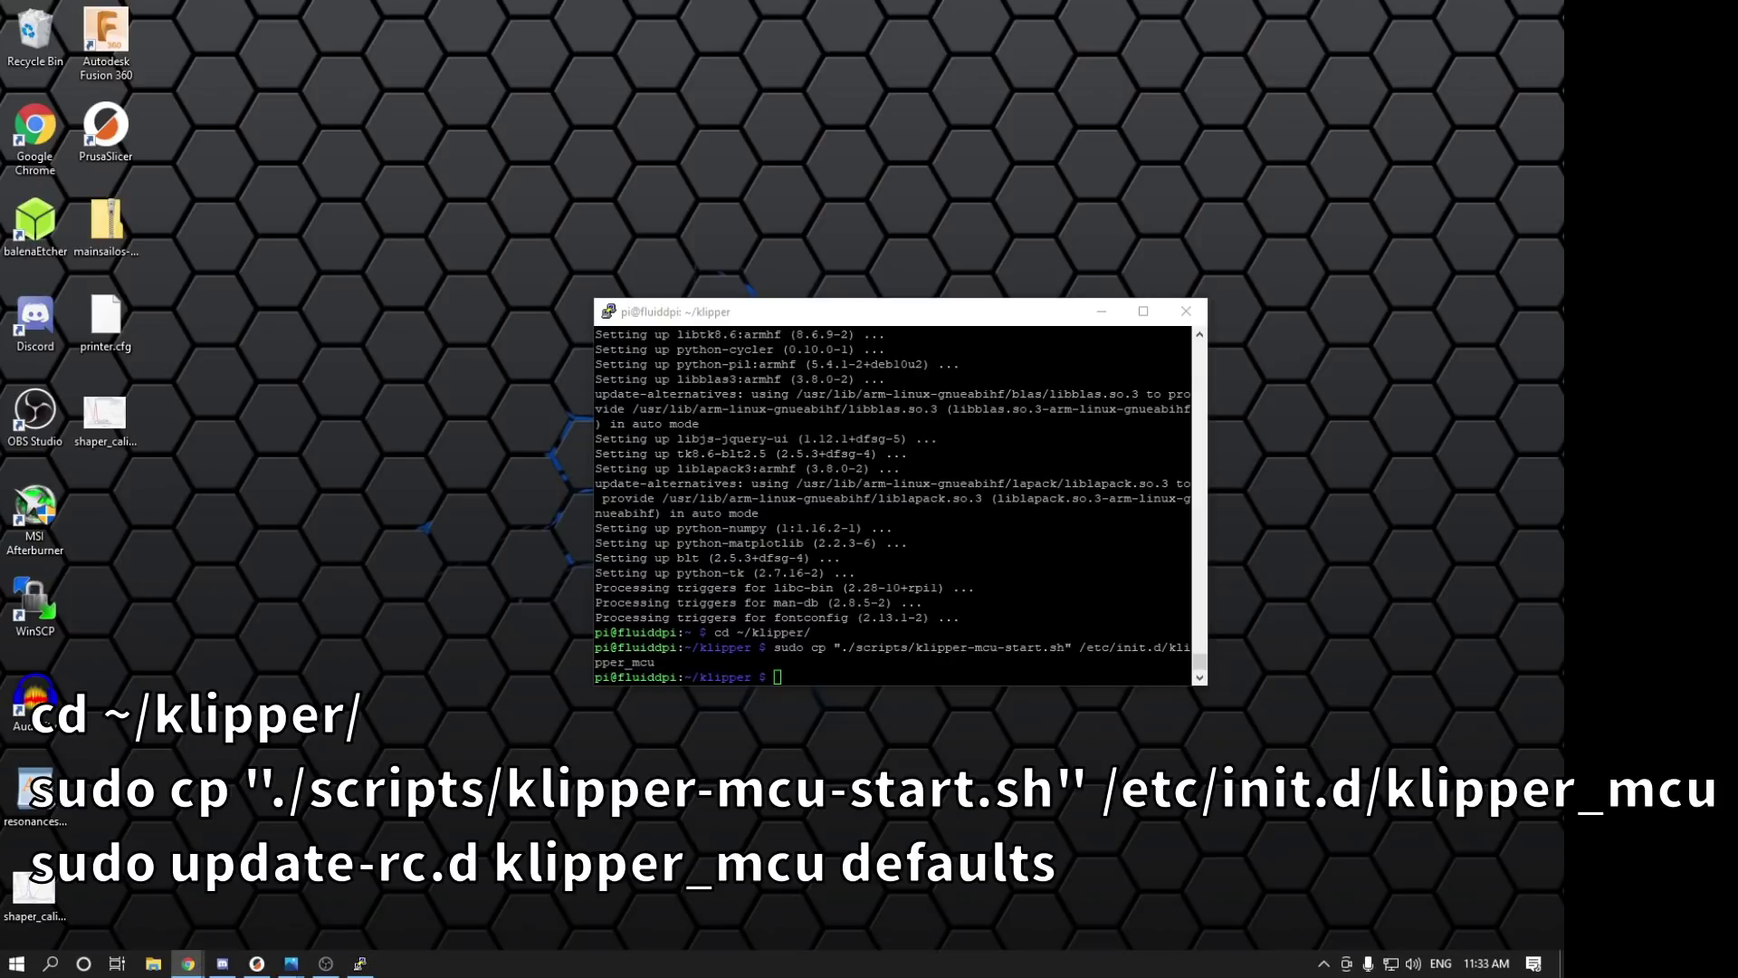
{"action": "type", "text": "sudo update-rc.d klipper_mcu defaults"}
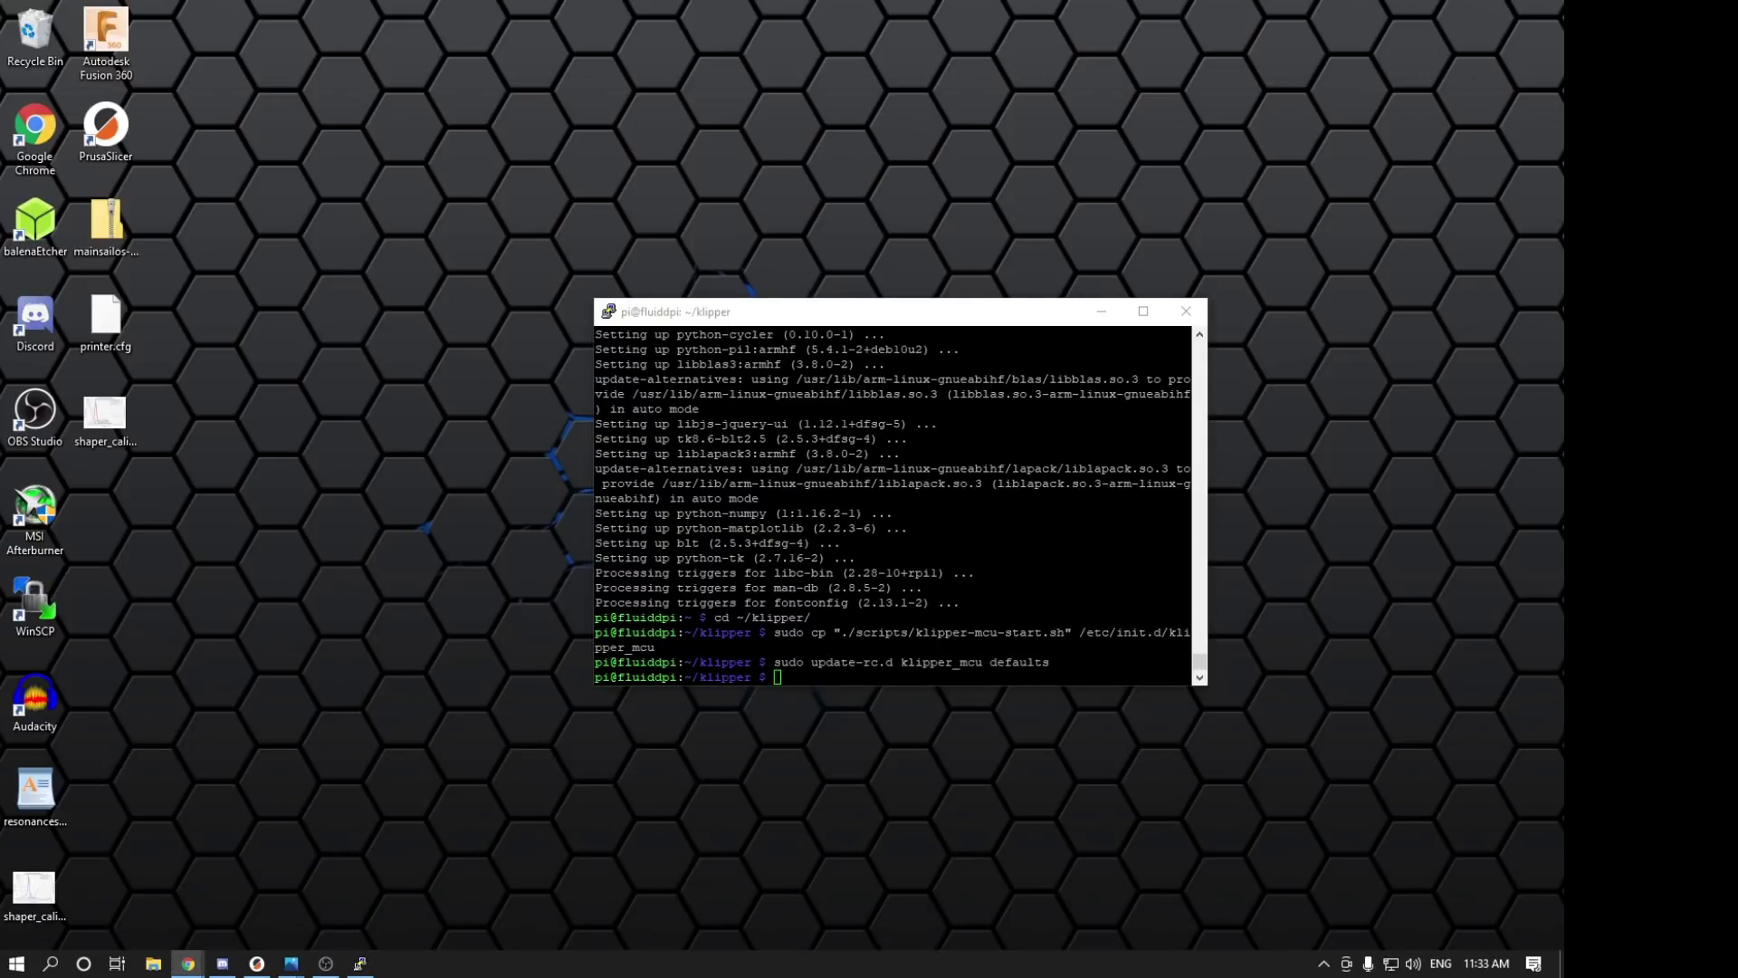
Step: Change to ~/klipper/ and start the firmware configuration with make menuconfig
{"action": "key", "text": "alt+Tab"}
{"action": "type", "text": "cd ~/klipper/"}
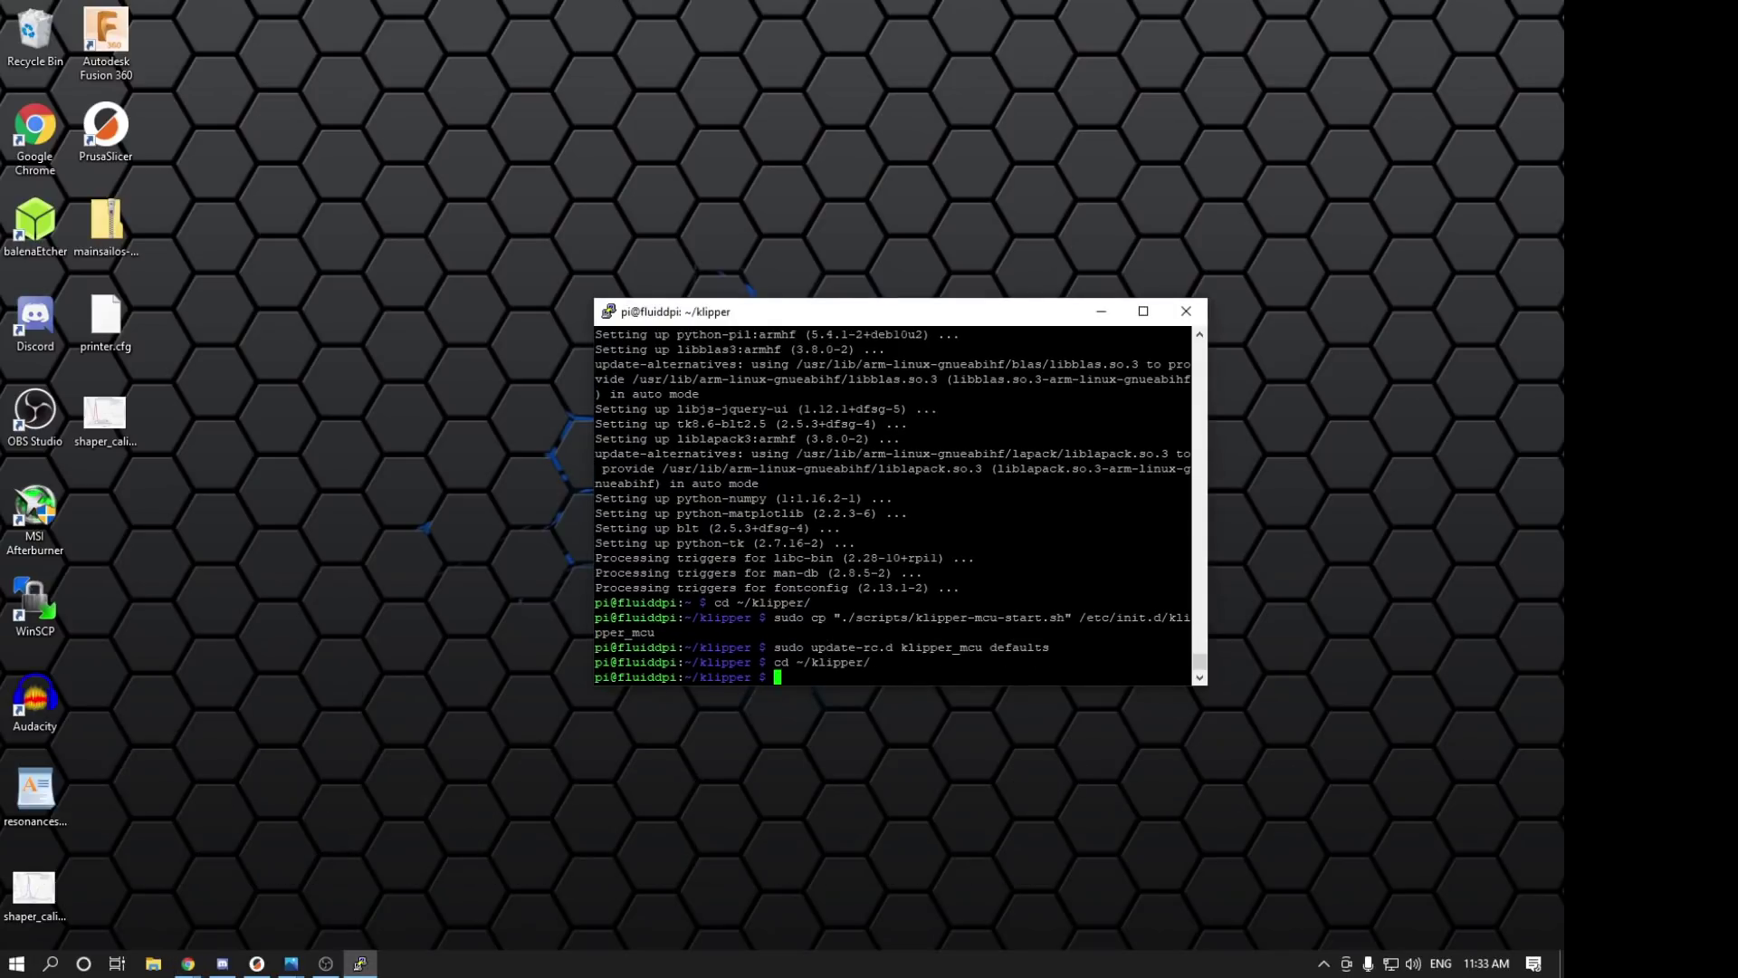
{"action": "key", "text": "alt+Tab"}
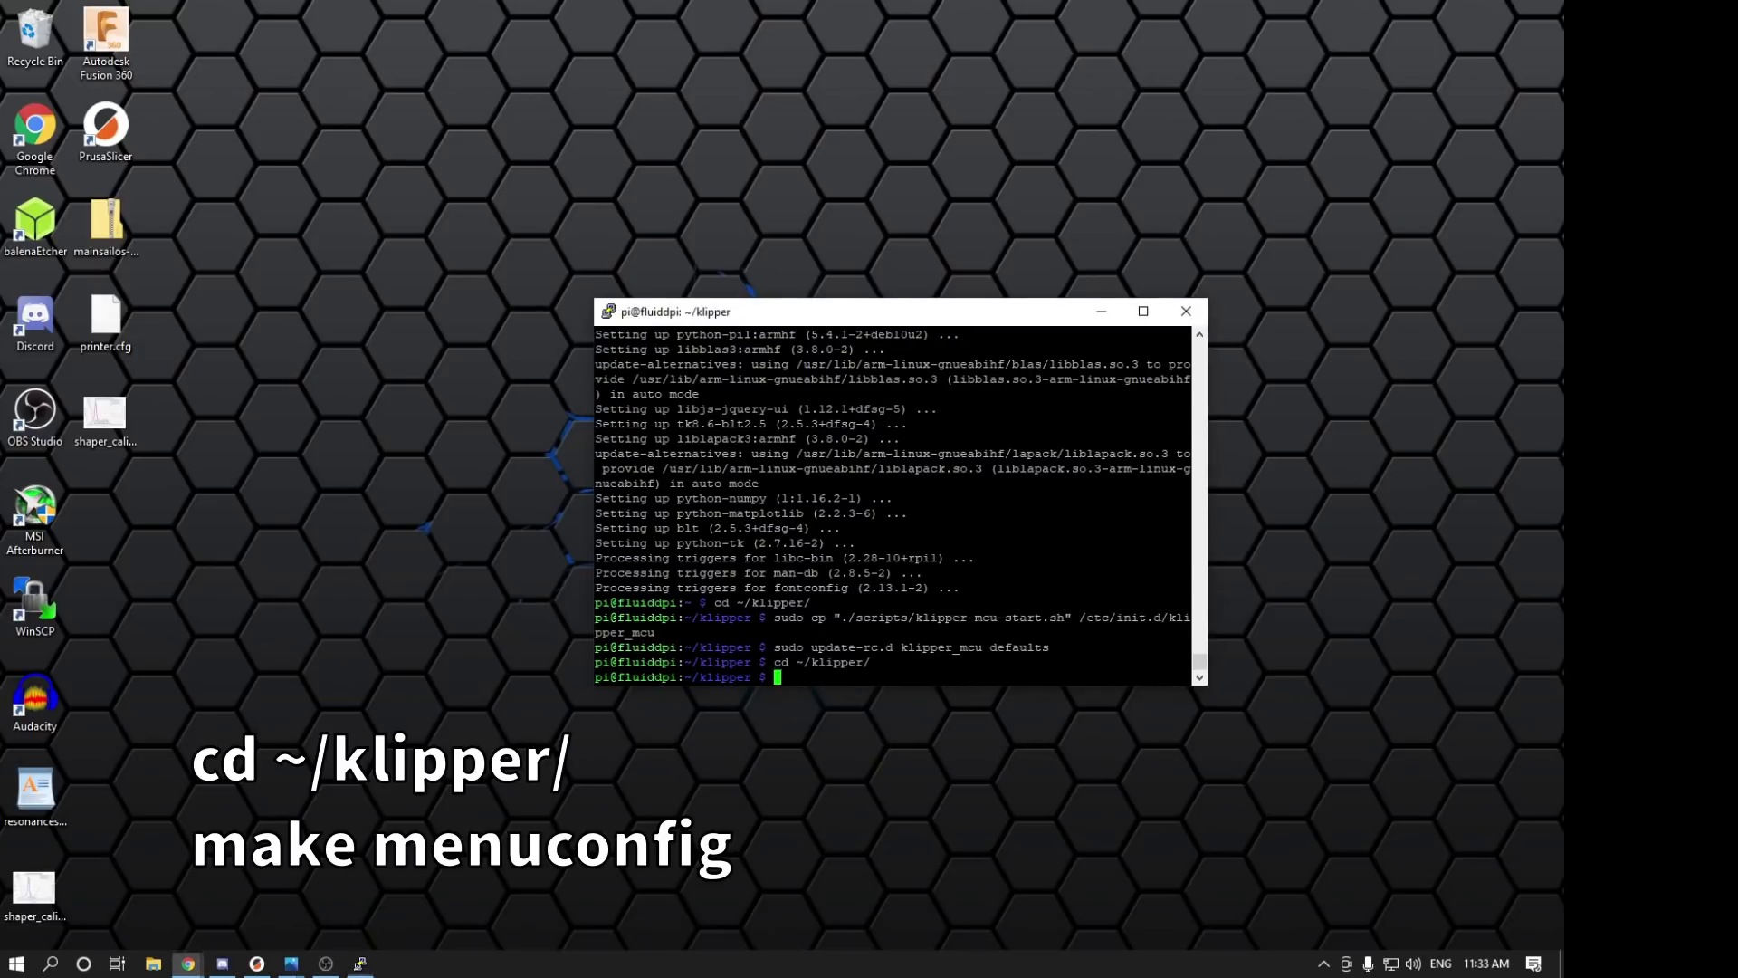
{"action": "type", "text": "make menuconfig"}
{"action": "key", "text": "Return"}
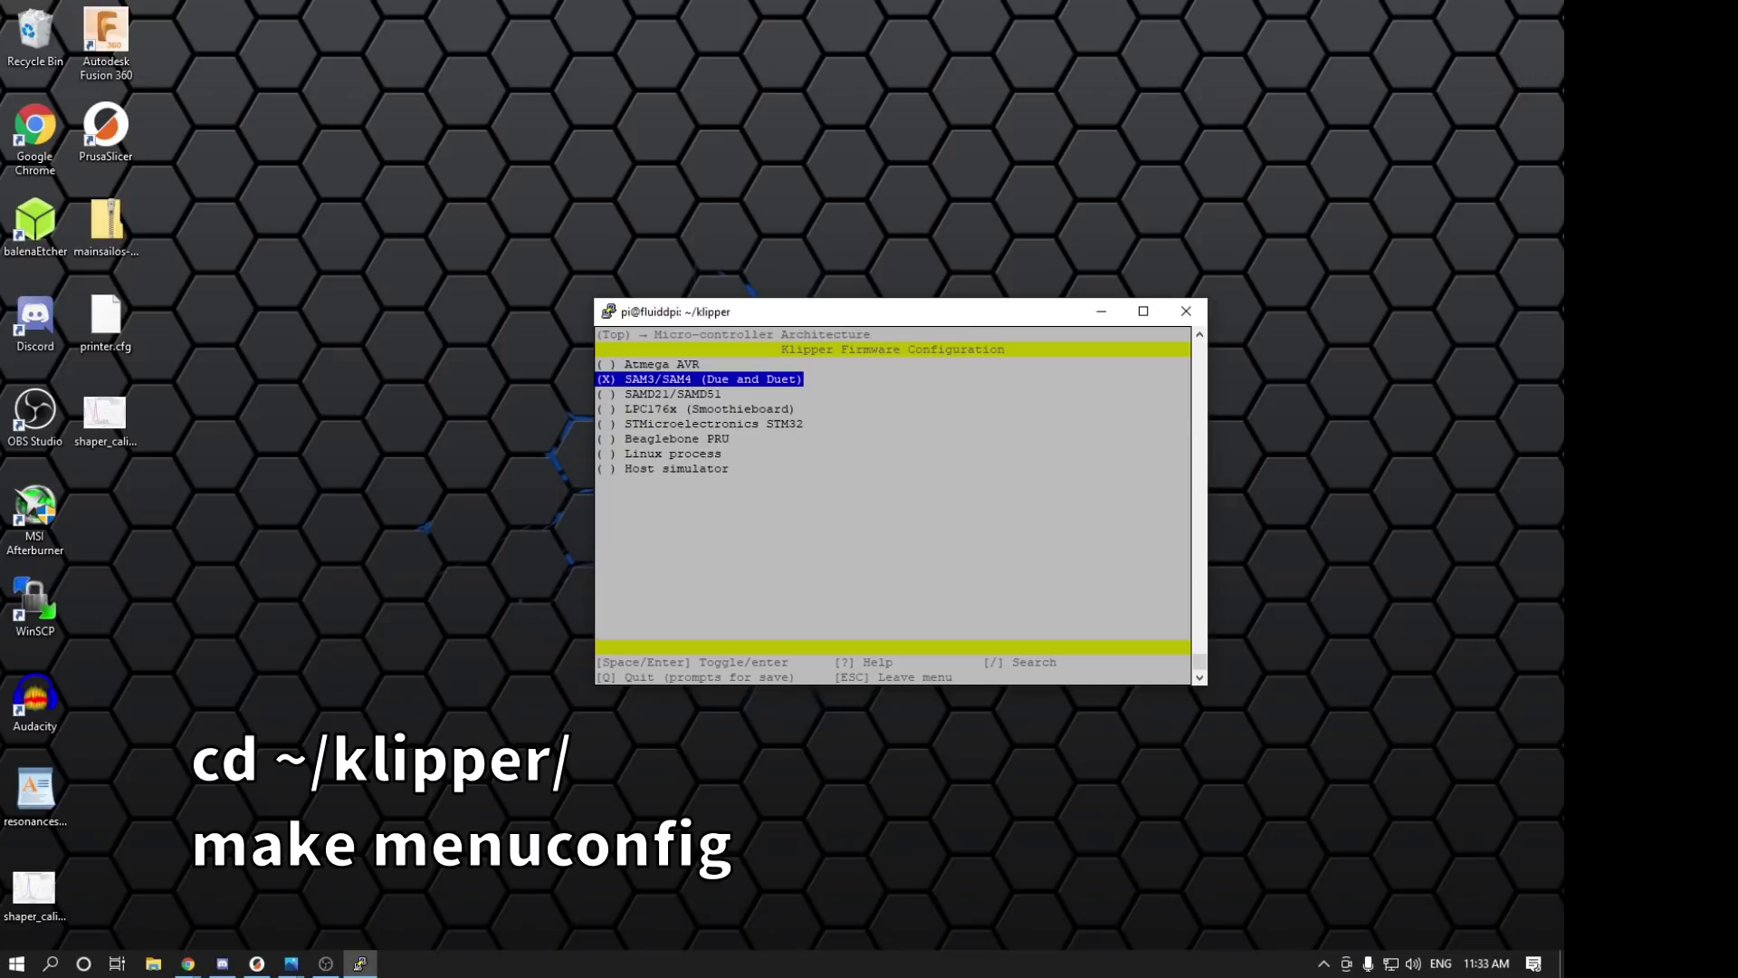
Step: Set the Micro-controller Architecture to Linux process, then quit the firmware configuration and save it
{"action": "key", "text": "Down"}
{"action": "key", "text": "Down"}
{"action": "key", "text": "Down"}
{"action": "key", "text": "Down"}
{"action": "key", "text": "Down"}
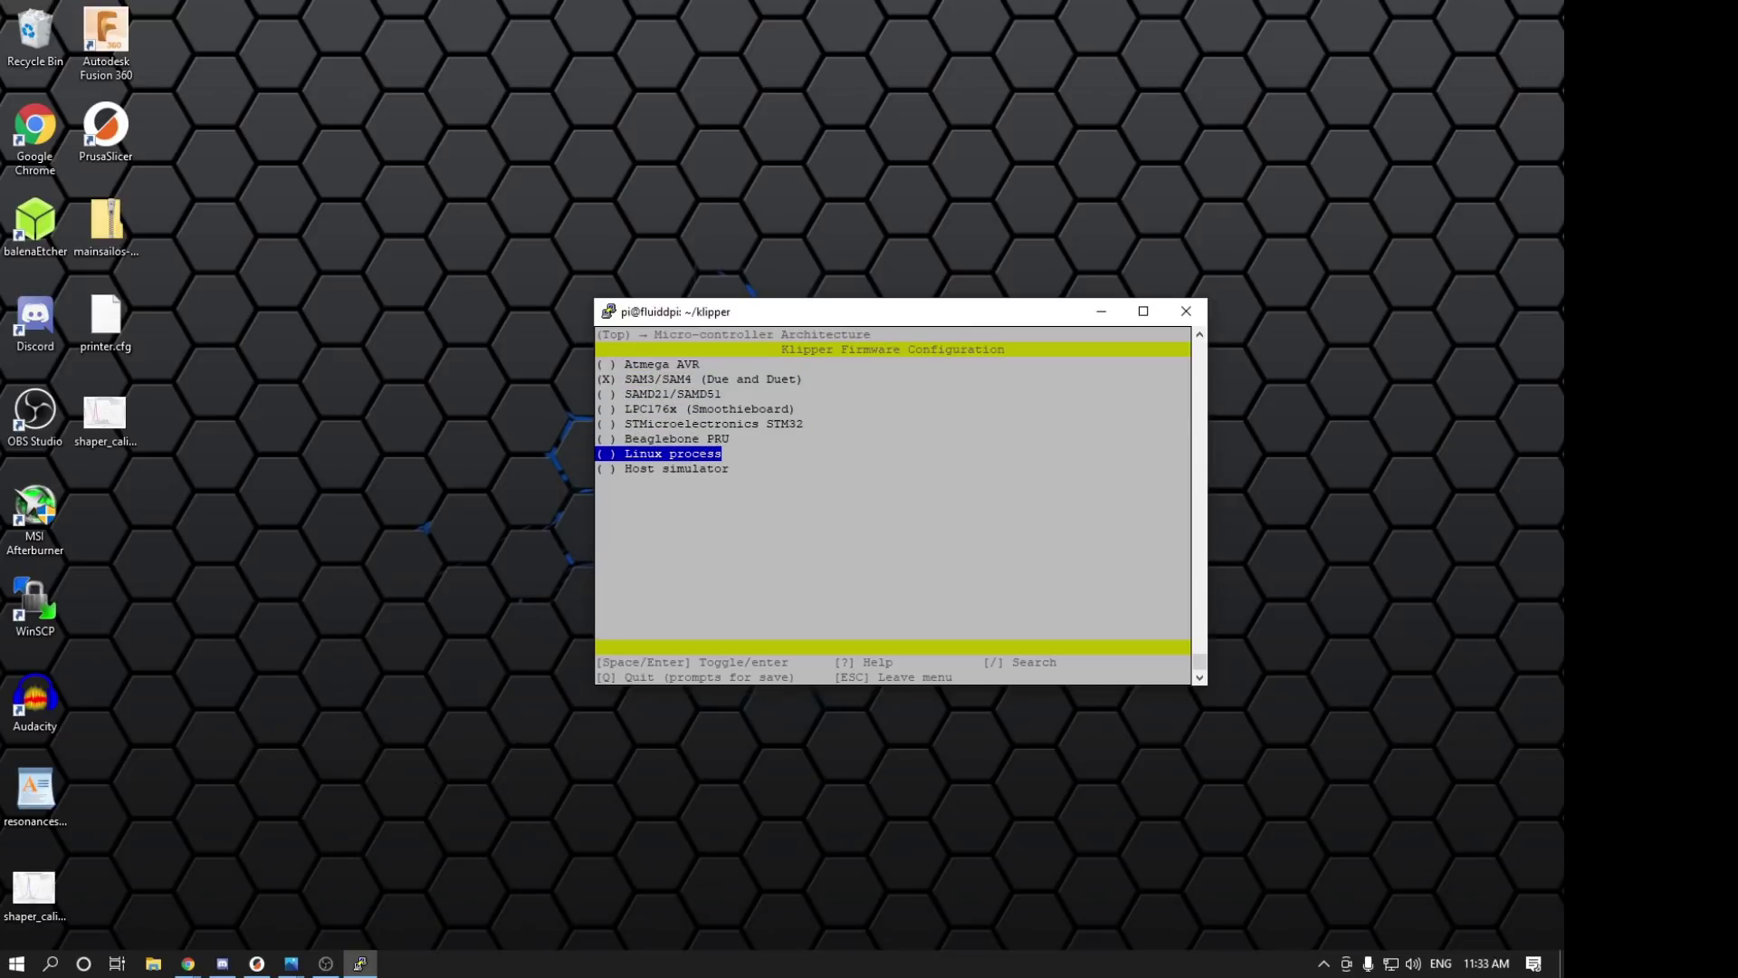
{"action": "key", "text": "Return"}
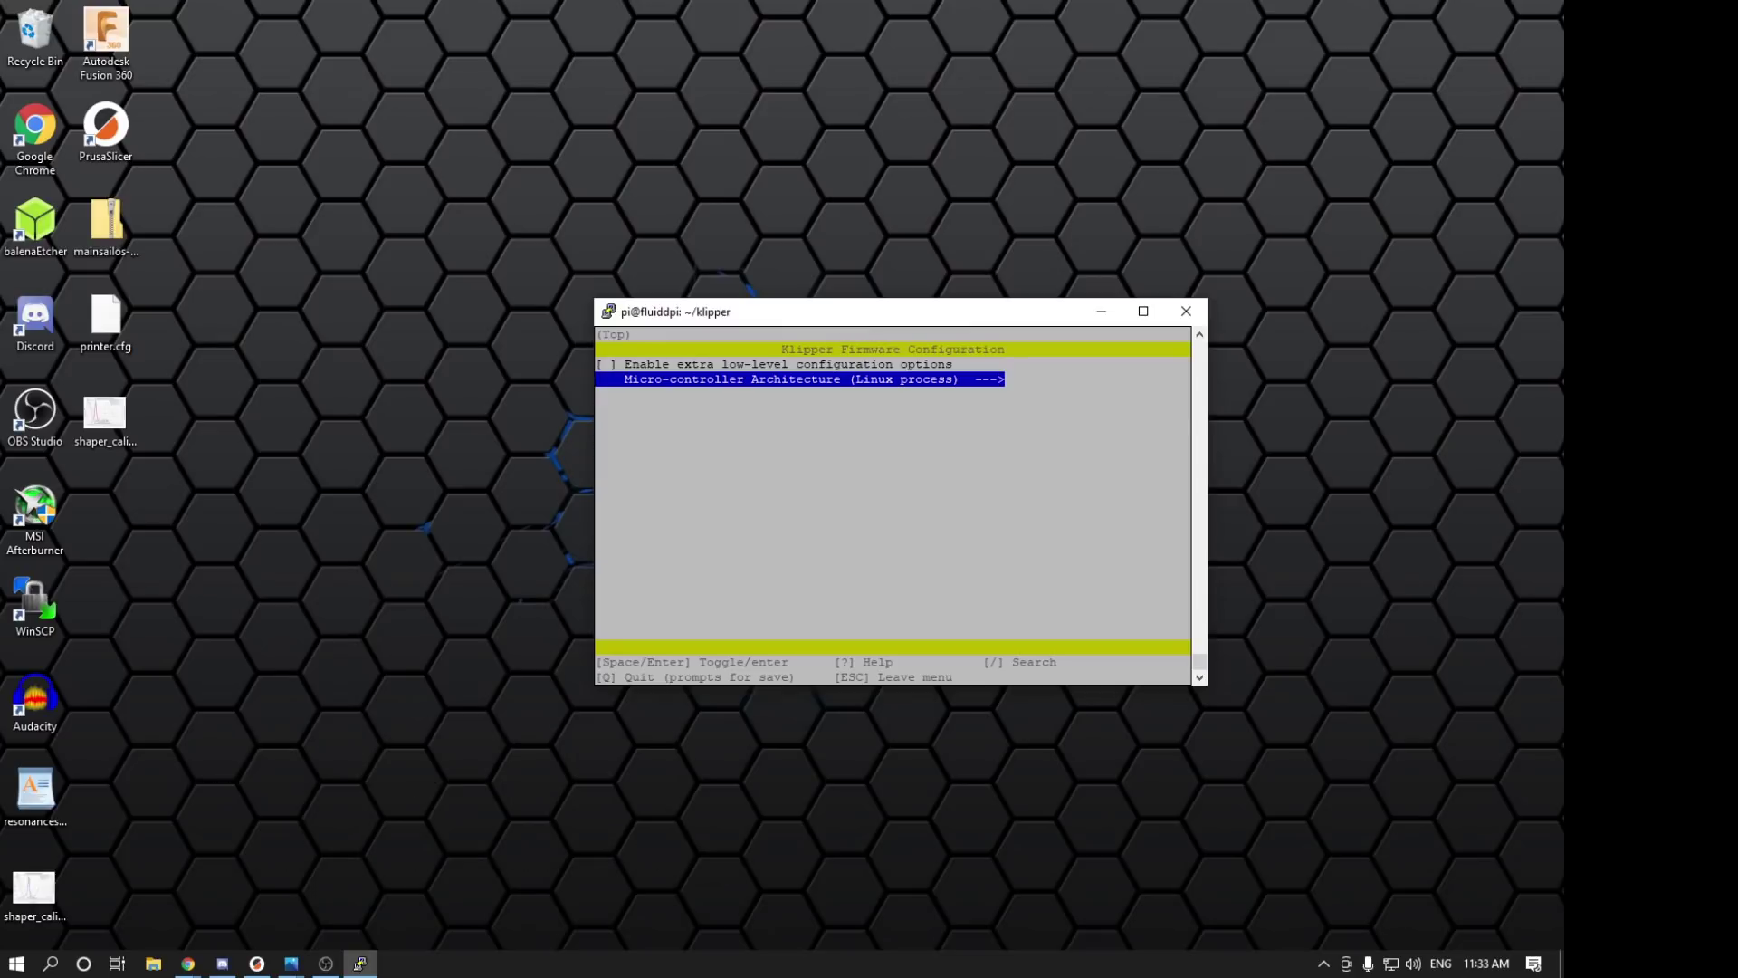
{"action": "key", "text": "q"}
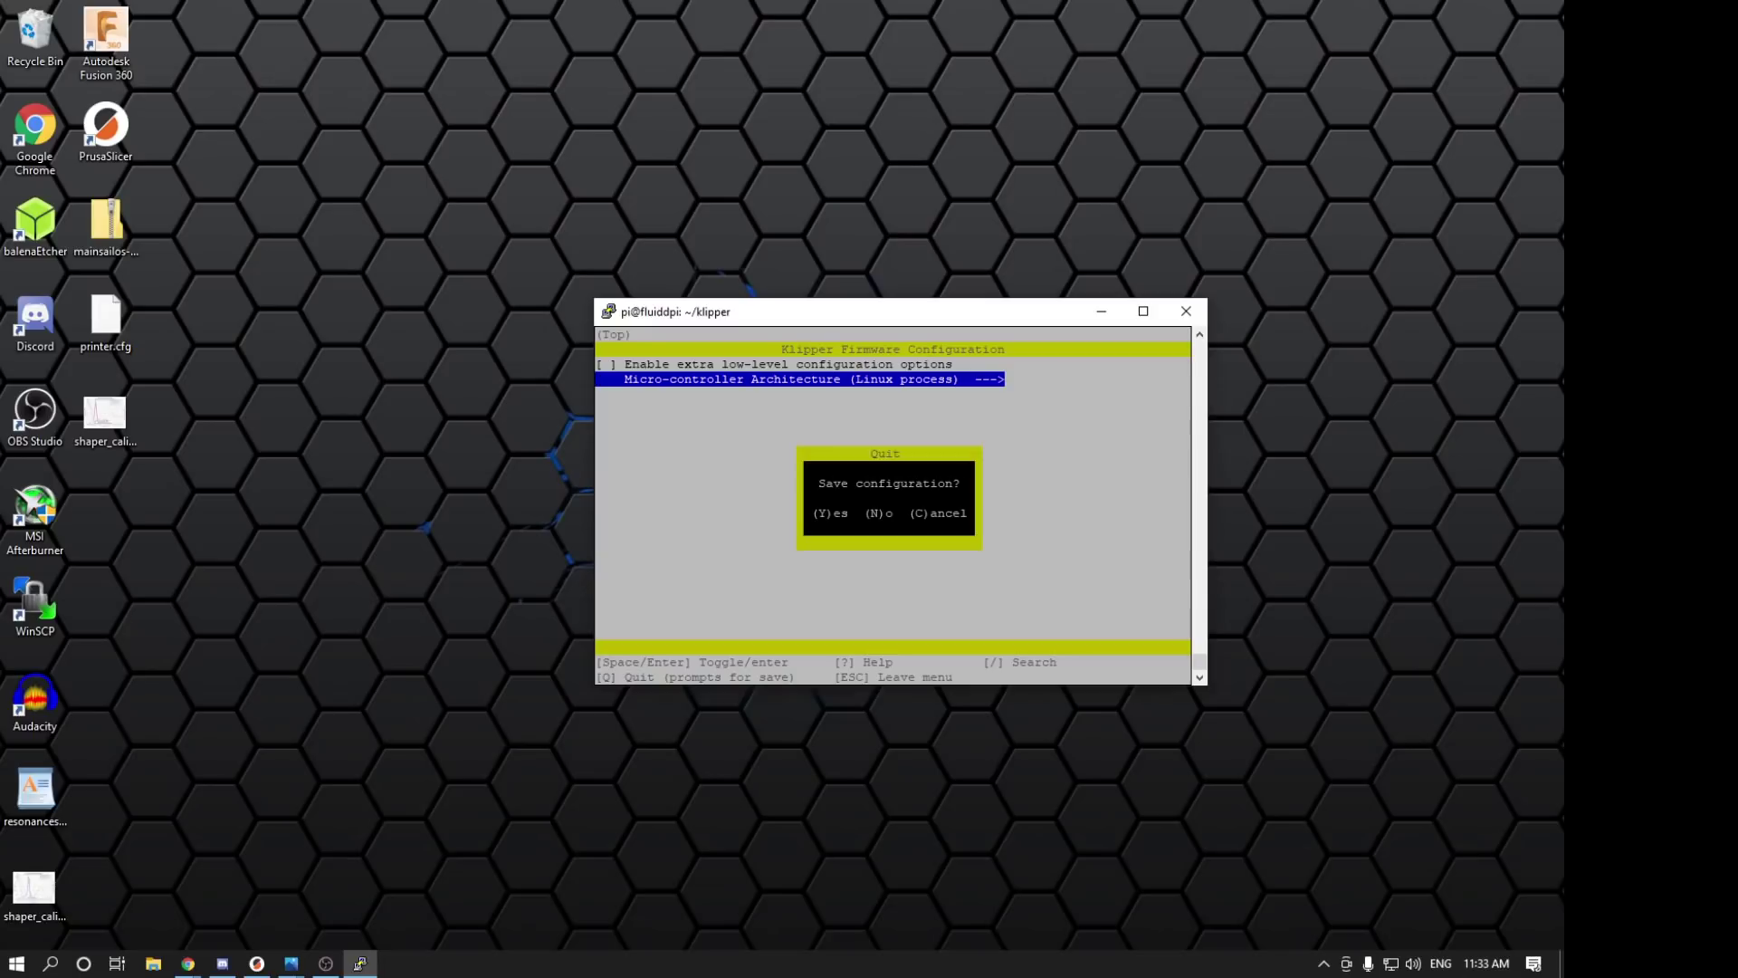
{"action": "key", "text": "y"}
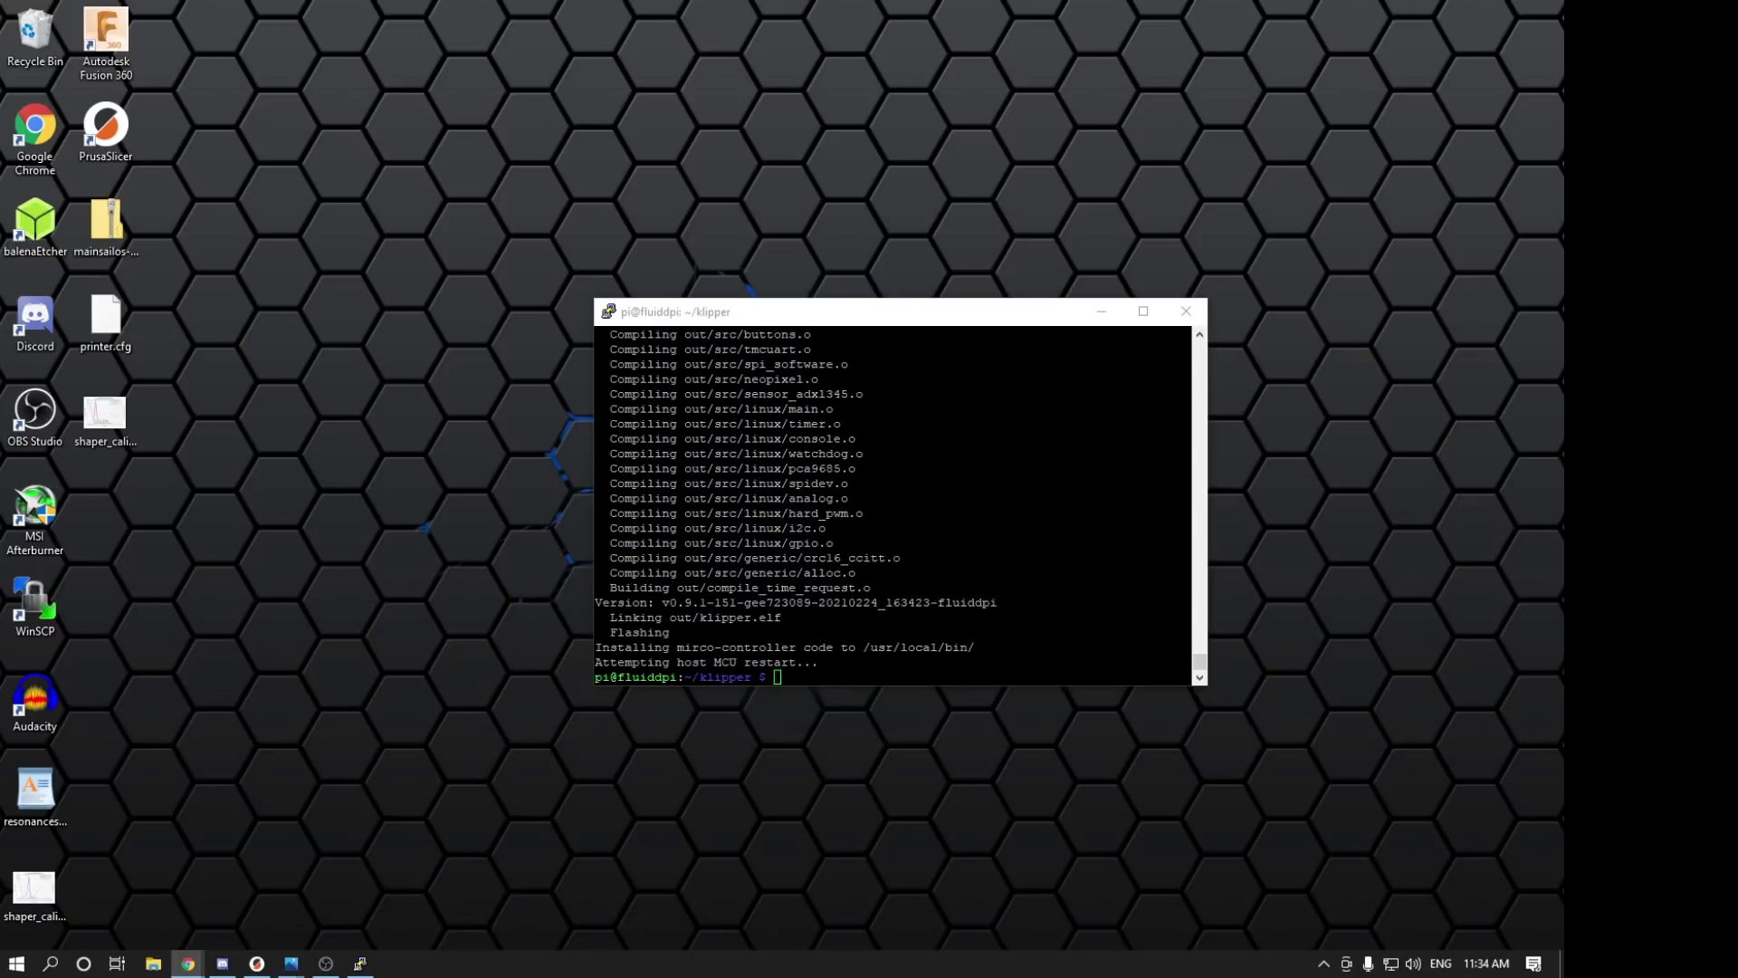
Step: Start the Klipper service with sudo service klipper start
{"action": "type", "text": "sudo service klipper start"}
{"action": "key", "text": "Return"}
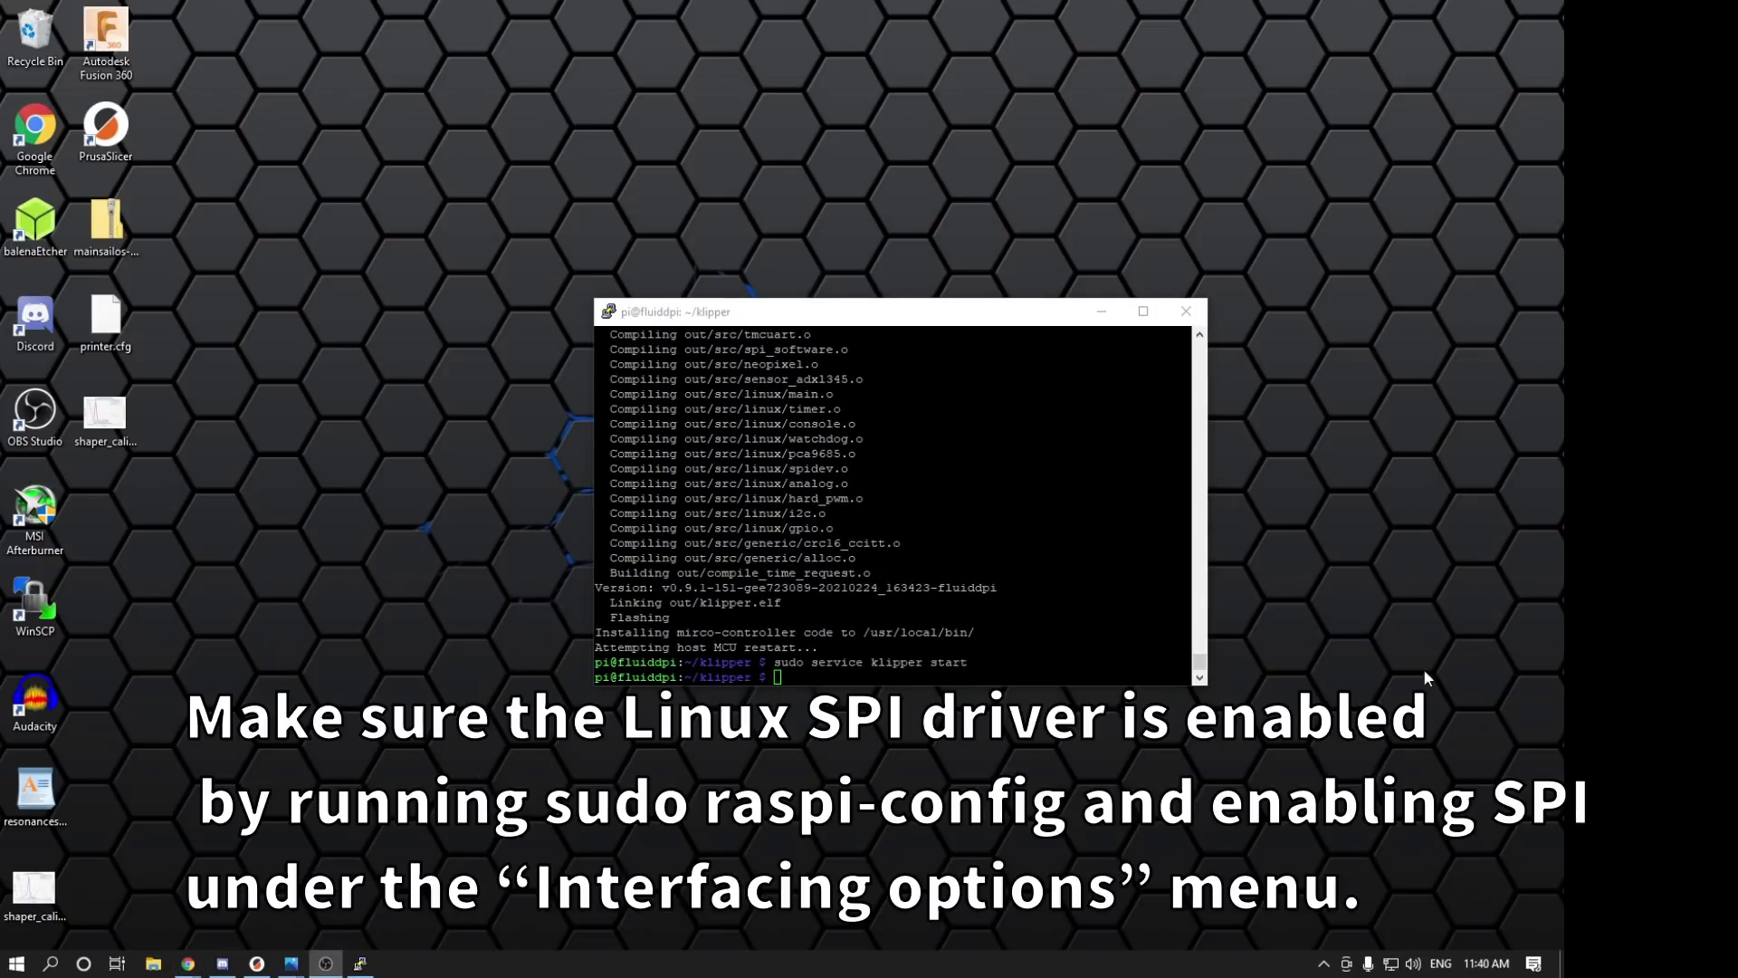
Step: Run sudo raspi-config, go to the SPI entry in Interface Options, and leave the configuration tool
{"action": "right_click", "coordinate": [964, 680]}
{"action": "key", "text": "Return"}
{"action": "key", "text": "Down"}
{"action": "key", "text": "Down"}
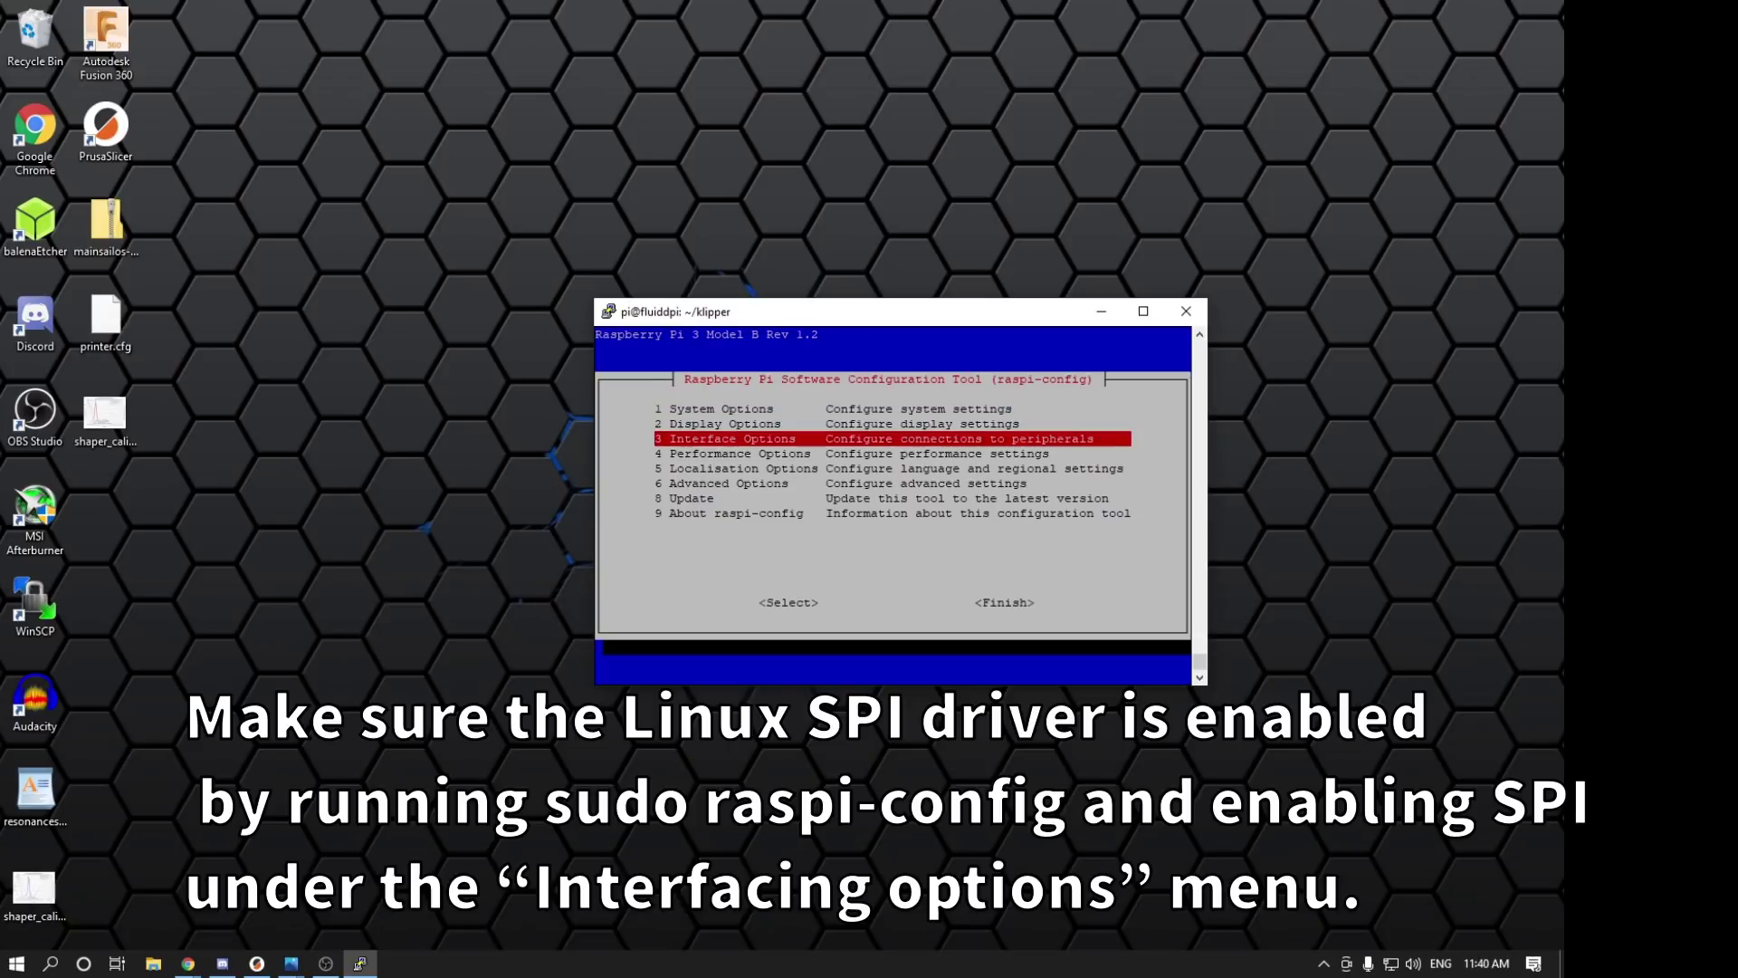
{"action": "key", "text": "Return"}
{"action": "key", "text": "Down"}
{"action": "key", "text": "Down"}
{"action": "key", "text": "Down"}
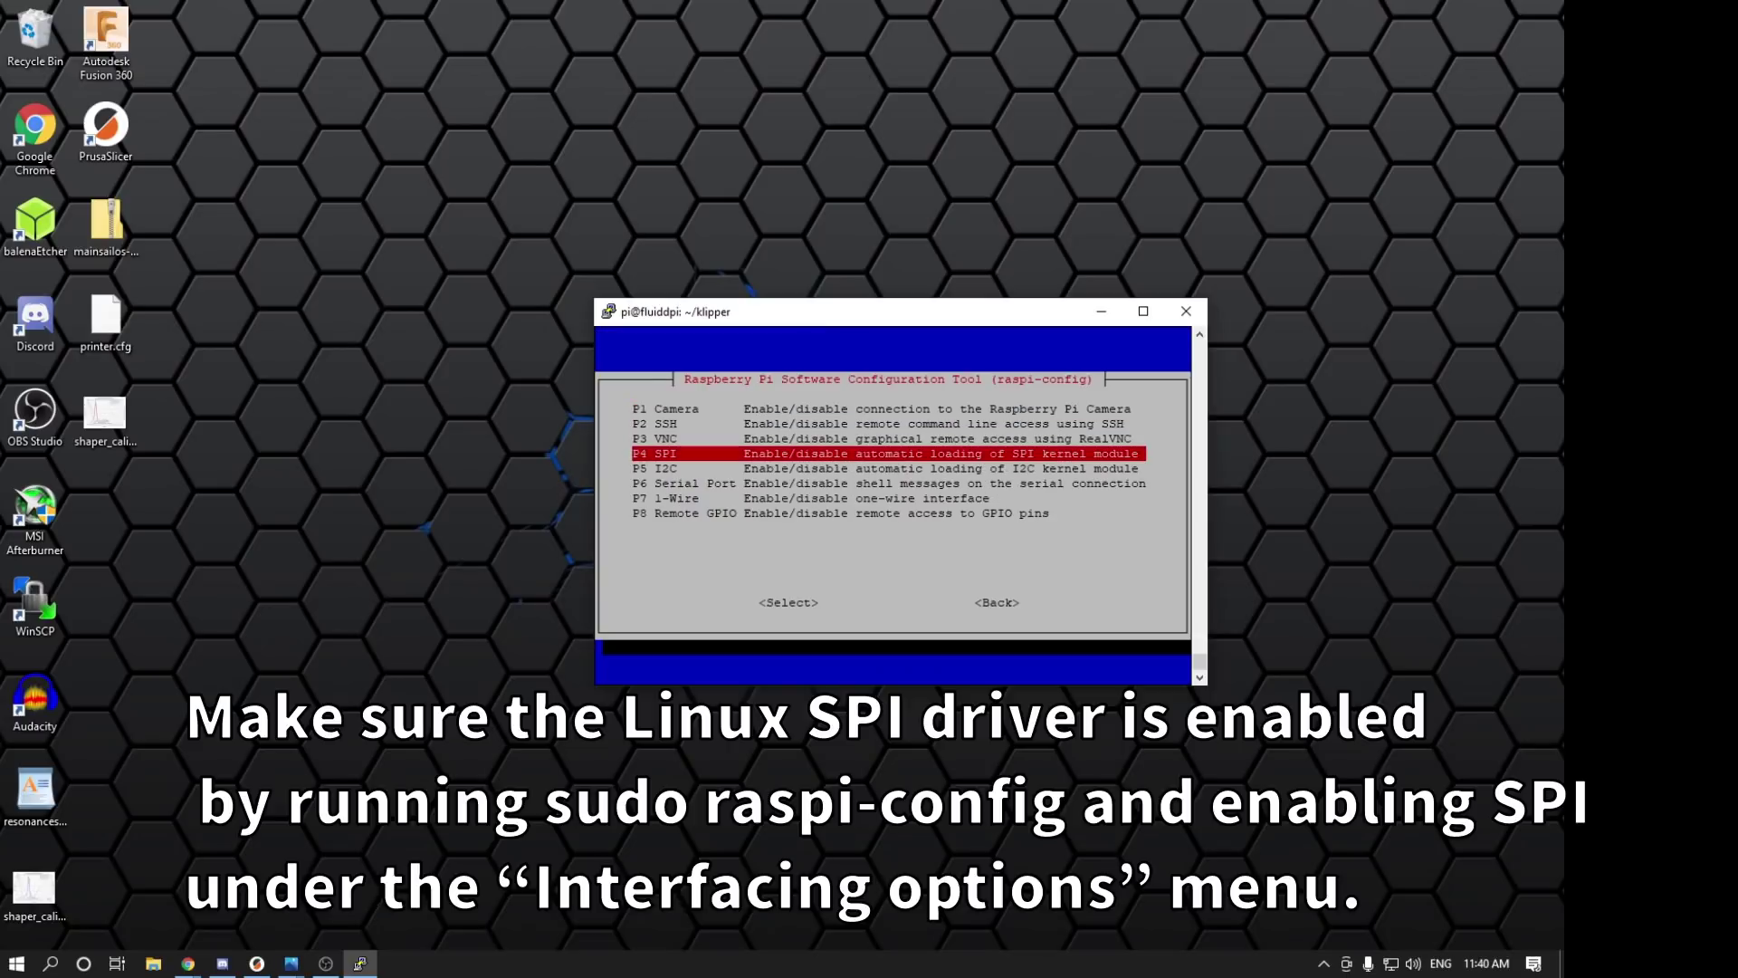
{"action": "key", "text": "Escape"}
{"action": "key", "text": "Down"}
{"action": "key", "text": "Down"}
{"action": "key", "text": "Down"}
{"action": "key", "text": "Down"}
{"action": "key", "text": "Down"}
{"action": "key", "text": "Down"}
{"action": "key", "text": "Down"}
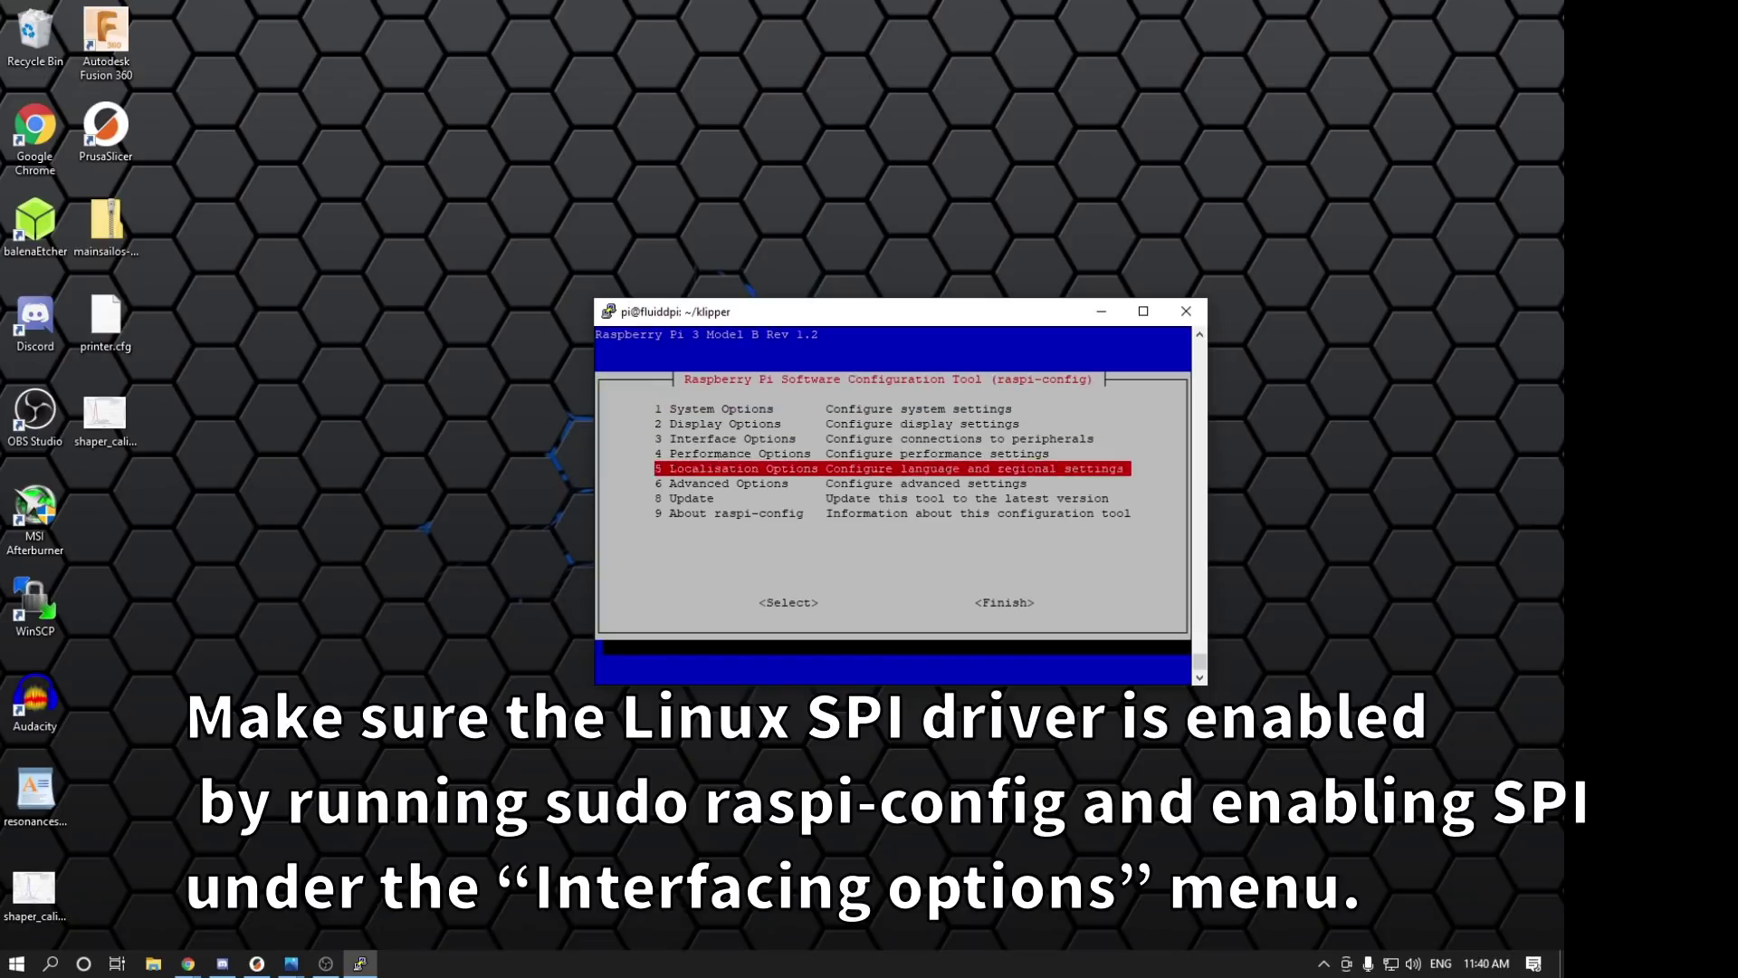
{"action": "key", "text": "Tab"}
{"action": "key", "text": "Return"}
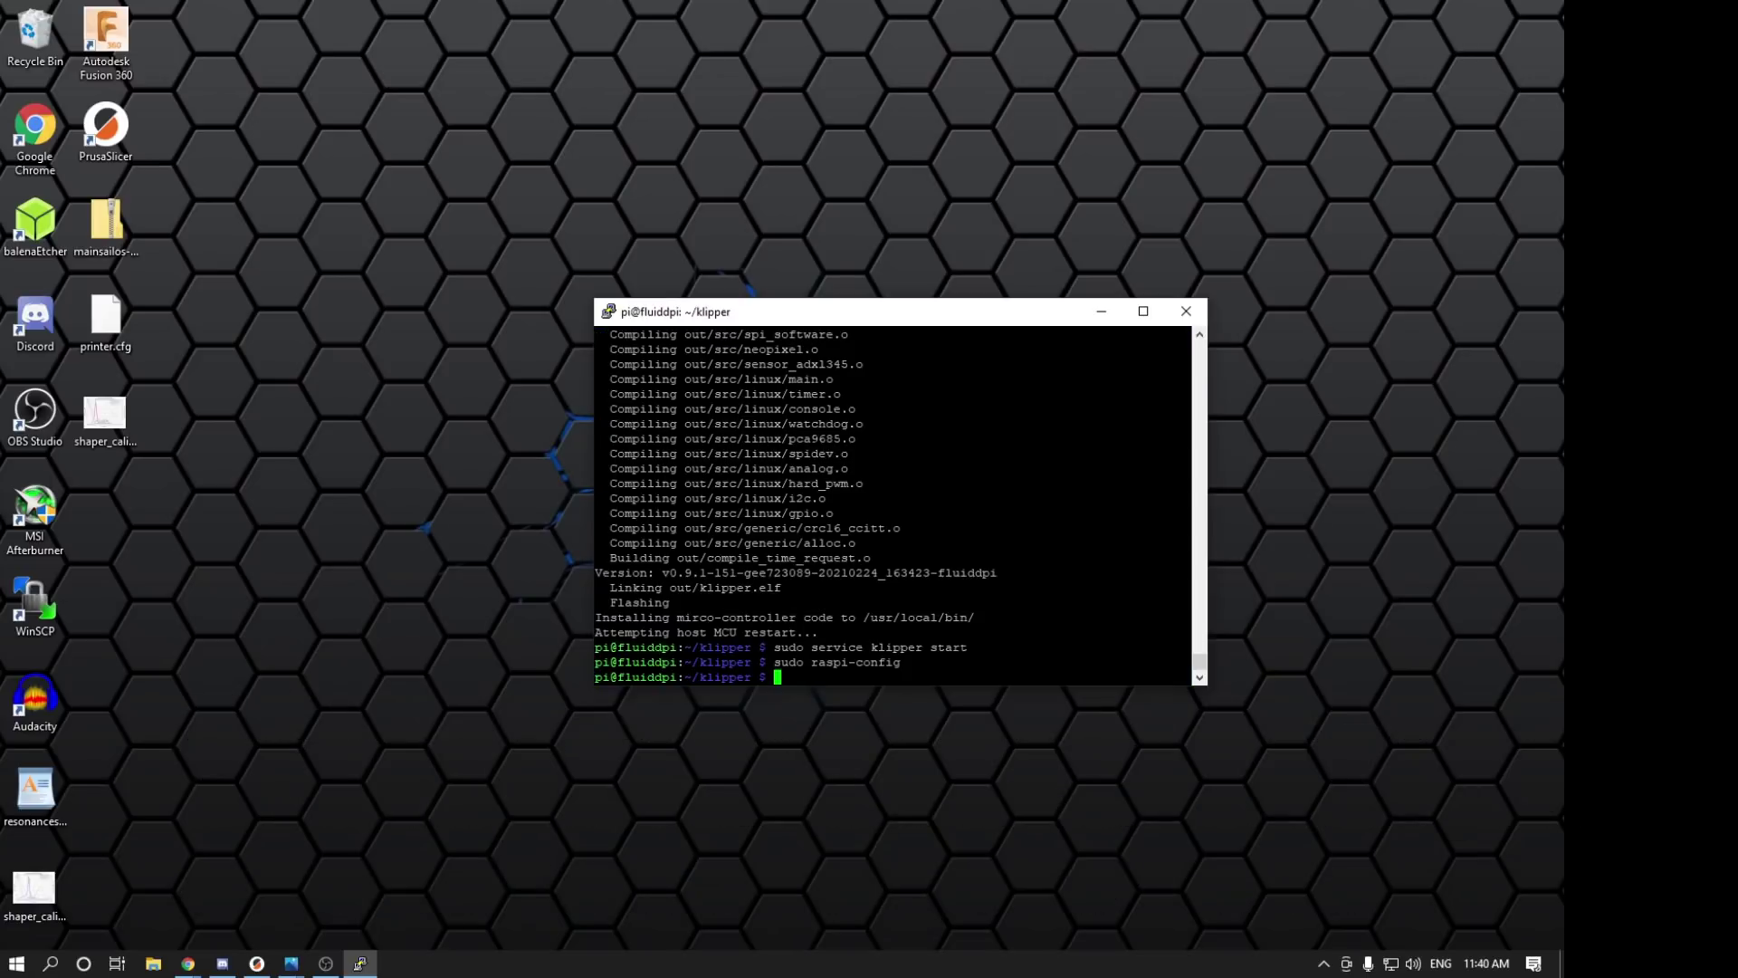
Step: In Fluidd's printer.cfg, add [mcu rpi] with serial /tmp/klipper_host_mcu, [adxl345] with cs_pin rpi:None, and [resonance_tester] with accel_chip adxl345, saving with a restart
{"action": "left_click", "coordinate": [187, 964]}
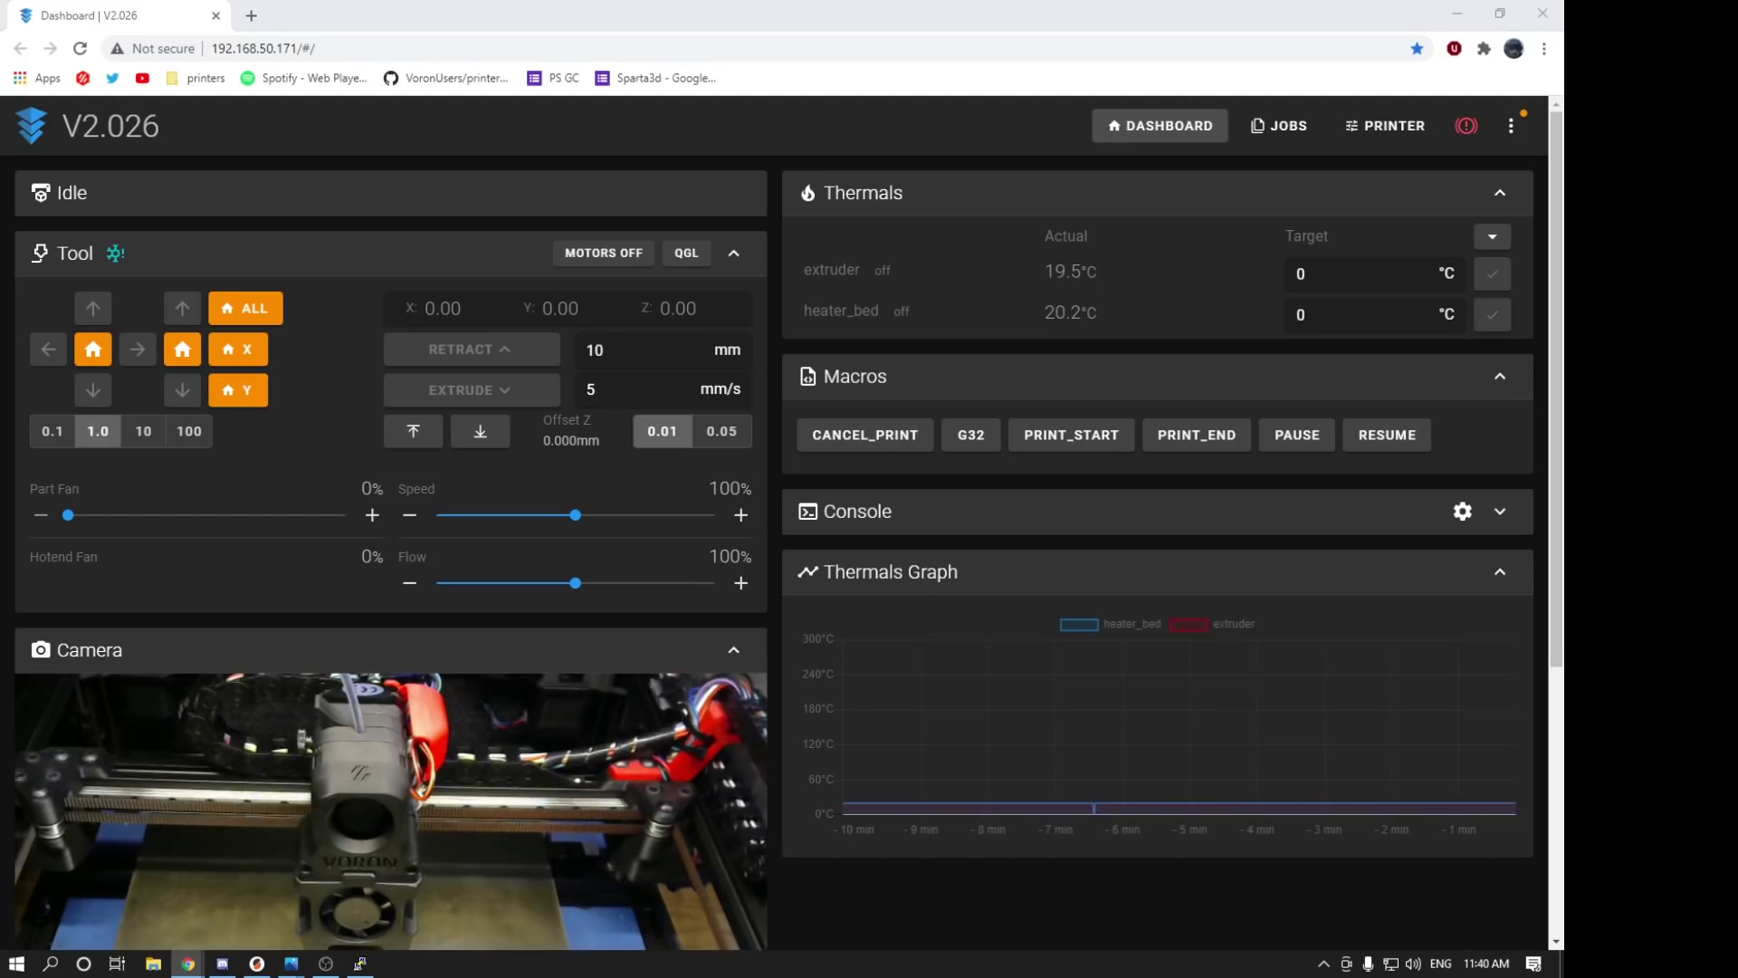
{"action": "left_click", "coordinate": [1385, 125]}
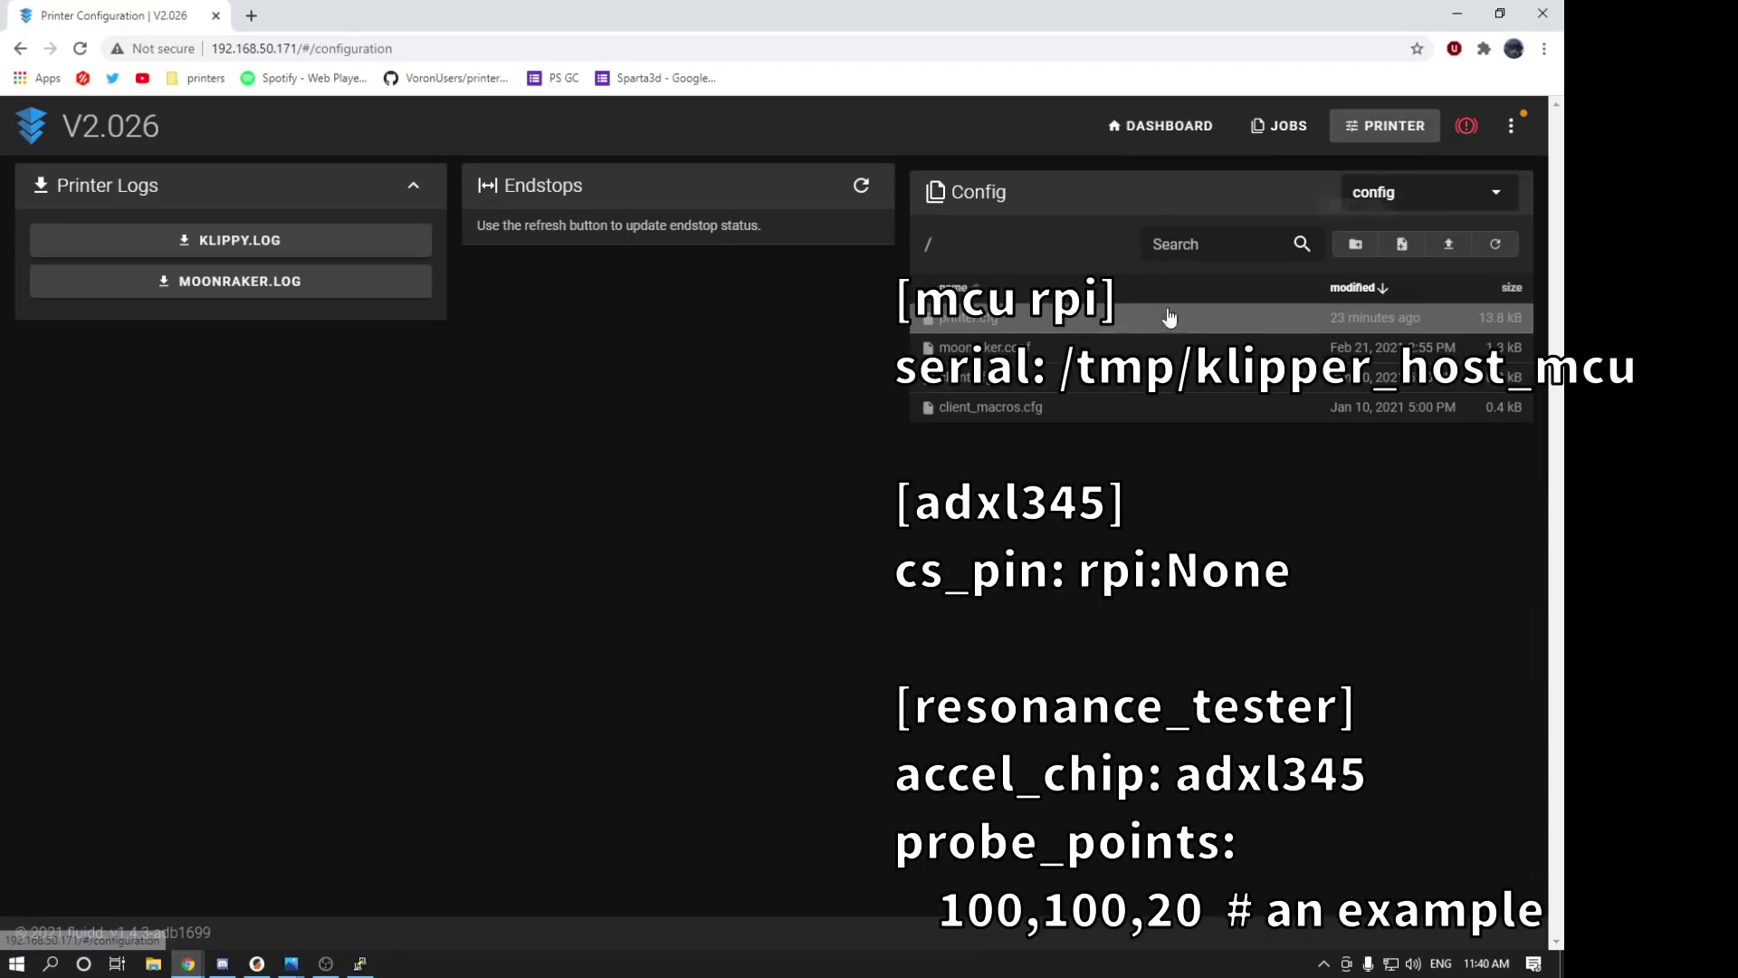
{"action": "left_click", "coordinate": [1168, 317]}
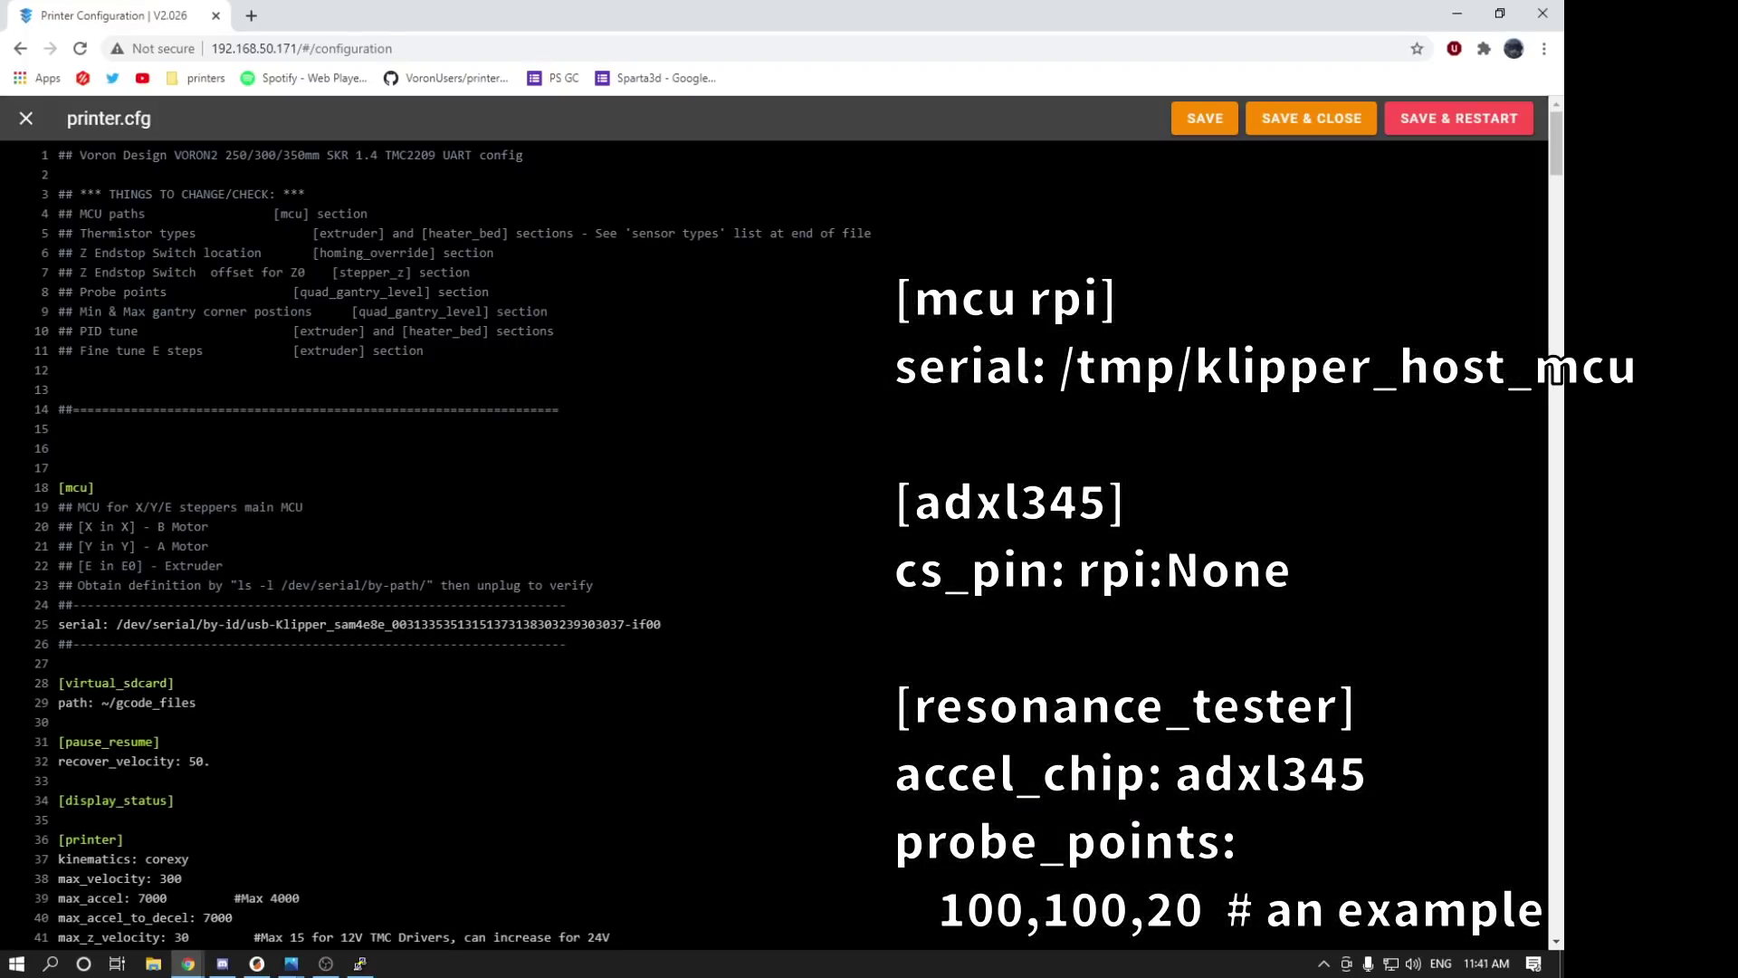
{"action": "type", "text": "[mcu rpi] serial: /tmp/klipper_host_mcu  [adxl345] cs_pin: rpi:None  [resonance_tester] accel_chip: adxl345 probe_points:     100,100,20  # an example"}
{"action": "left_click", "coordinate": [1444, 119]}
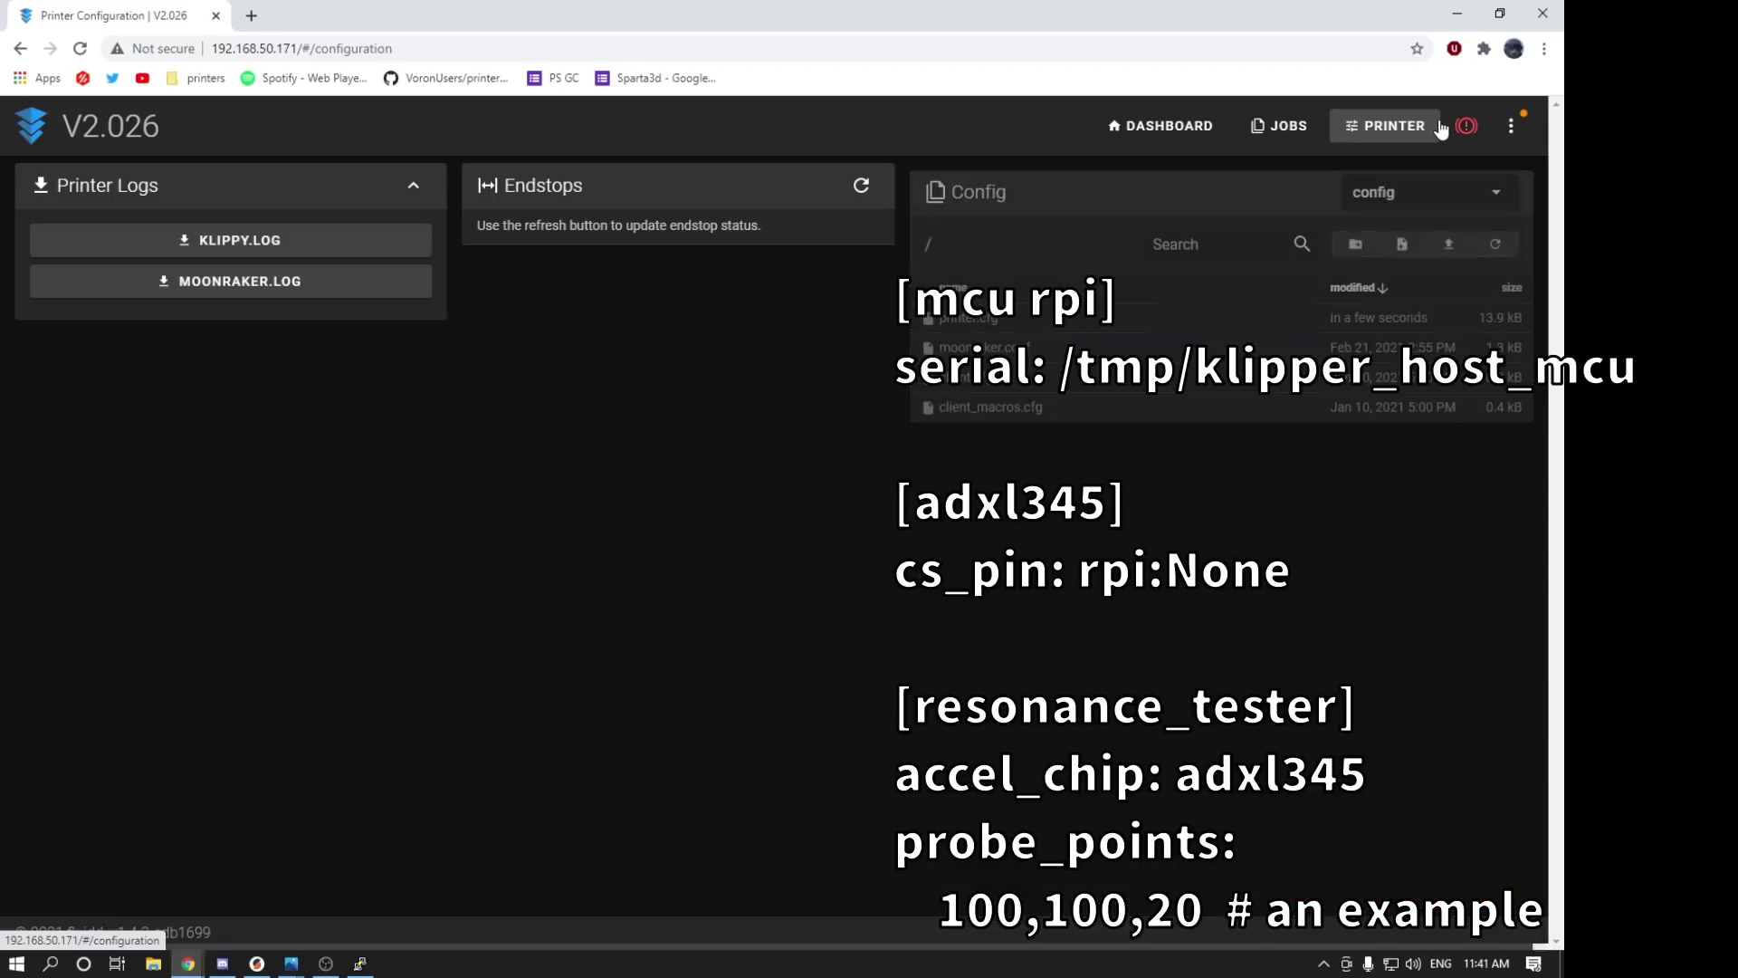
Step: Run ACCELEROMETER_QUERY in the dashboard console and check the adxl345 x, y and z values it returns
{"action": "left_click", "coordinate": [1154, 128]}
{"action": "scroll", "coordinate": [1240, 290], "scroll_direction": "down", "scroll_amount": 3}
{"action": "scroll", "coordinate": [1240, 290], "scroll_direction": "up", "scroll_amount": 2}
{"action": "left_click", "coordinate": [1493, 406]}
{"action": "scroll", "coordinate": [1494, 406], "scroll_direction": "down", "scroll_amount": 4}
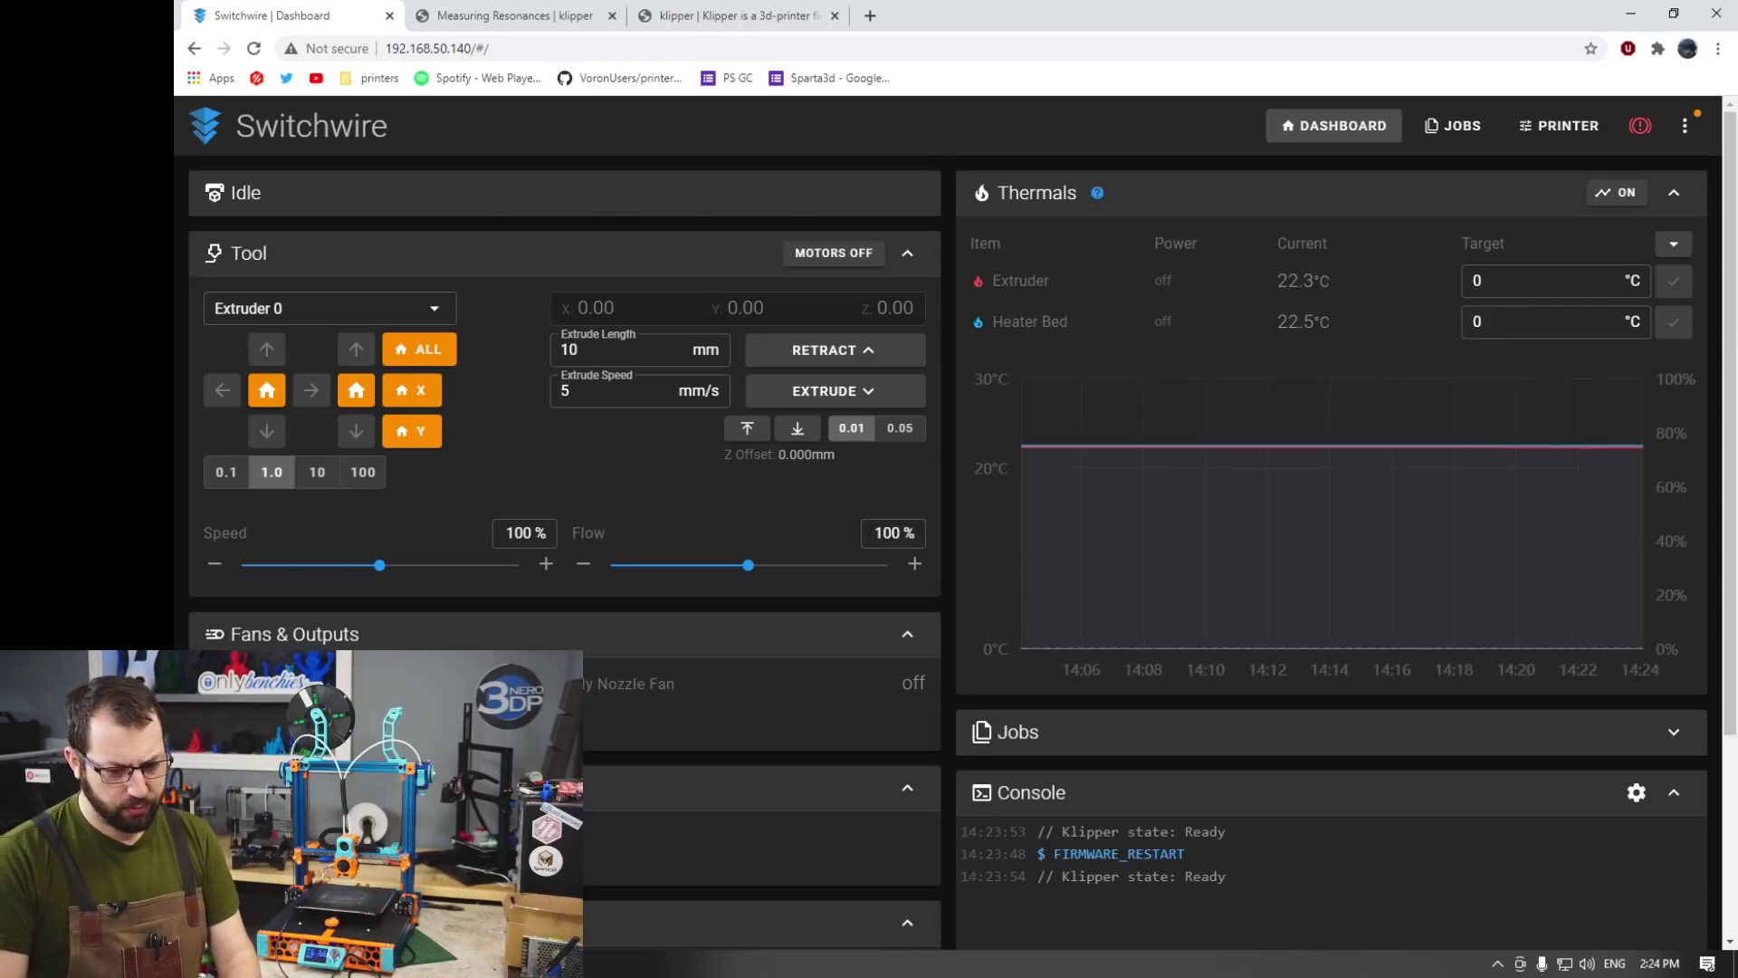
{"action": "scroll", "coordinate": [1347, 695], "scroll_direction": "down", "scroll_amount": 3}
{"action": "type", "text": "ACCELEROMETER_QUERY"}
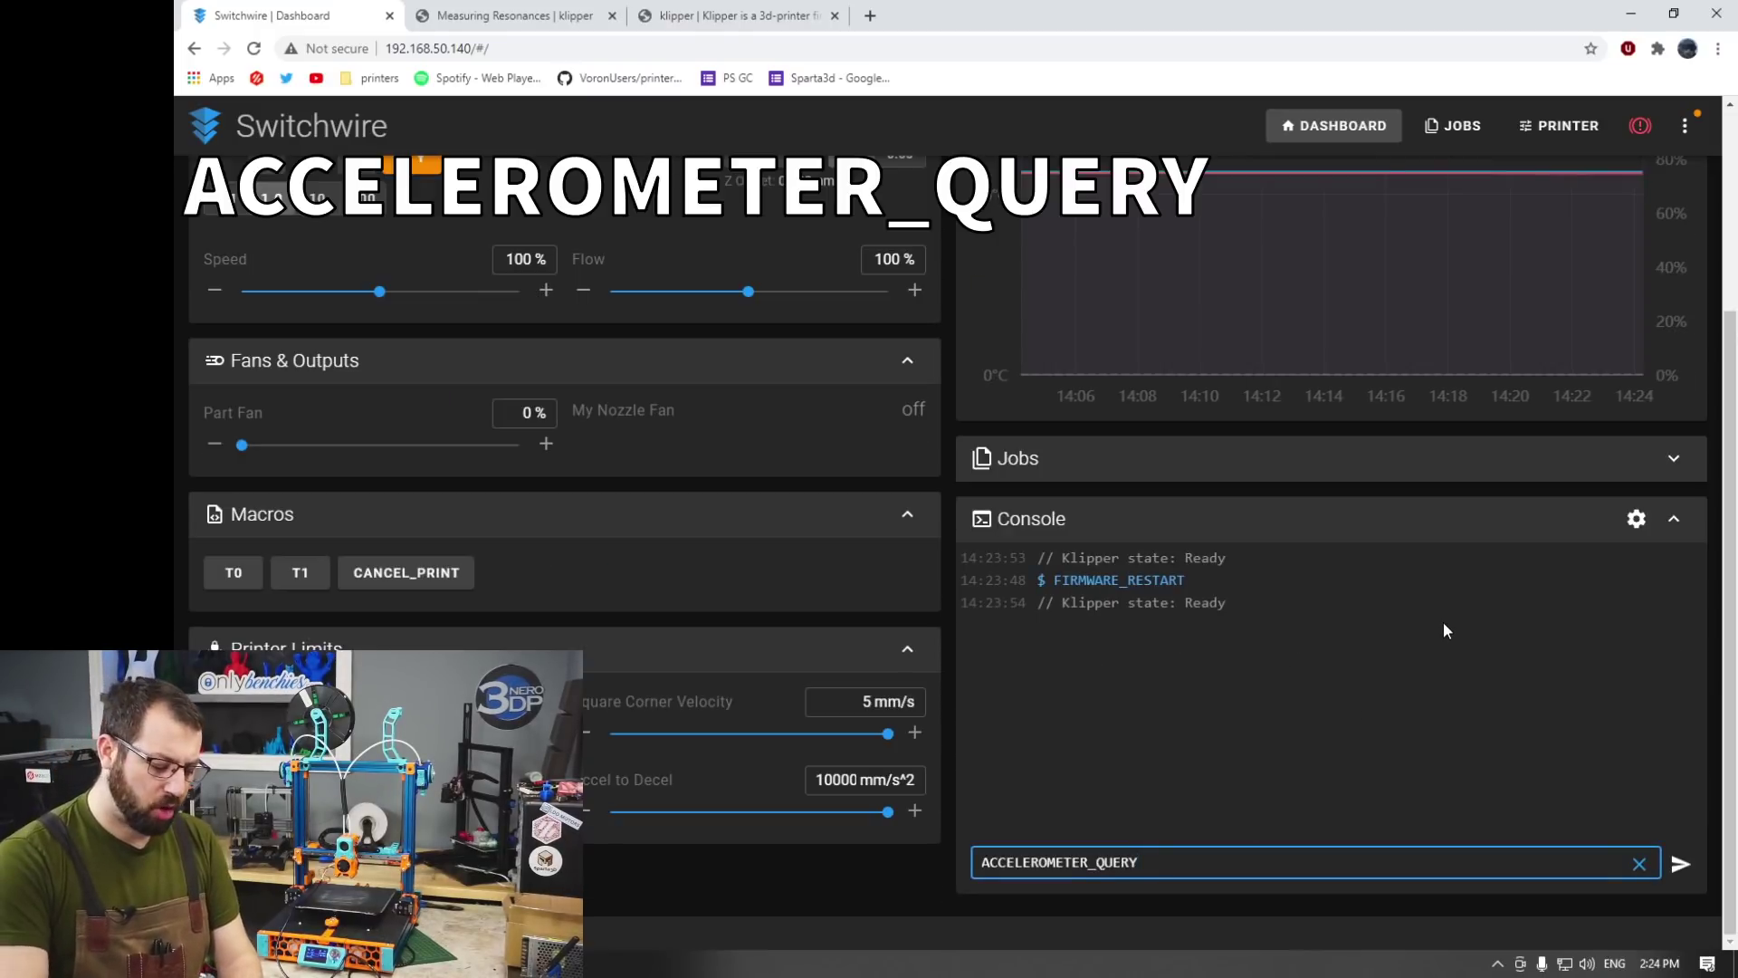
{"action": "key", "text": "Return"}
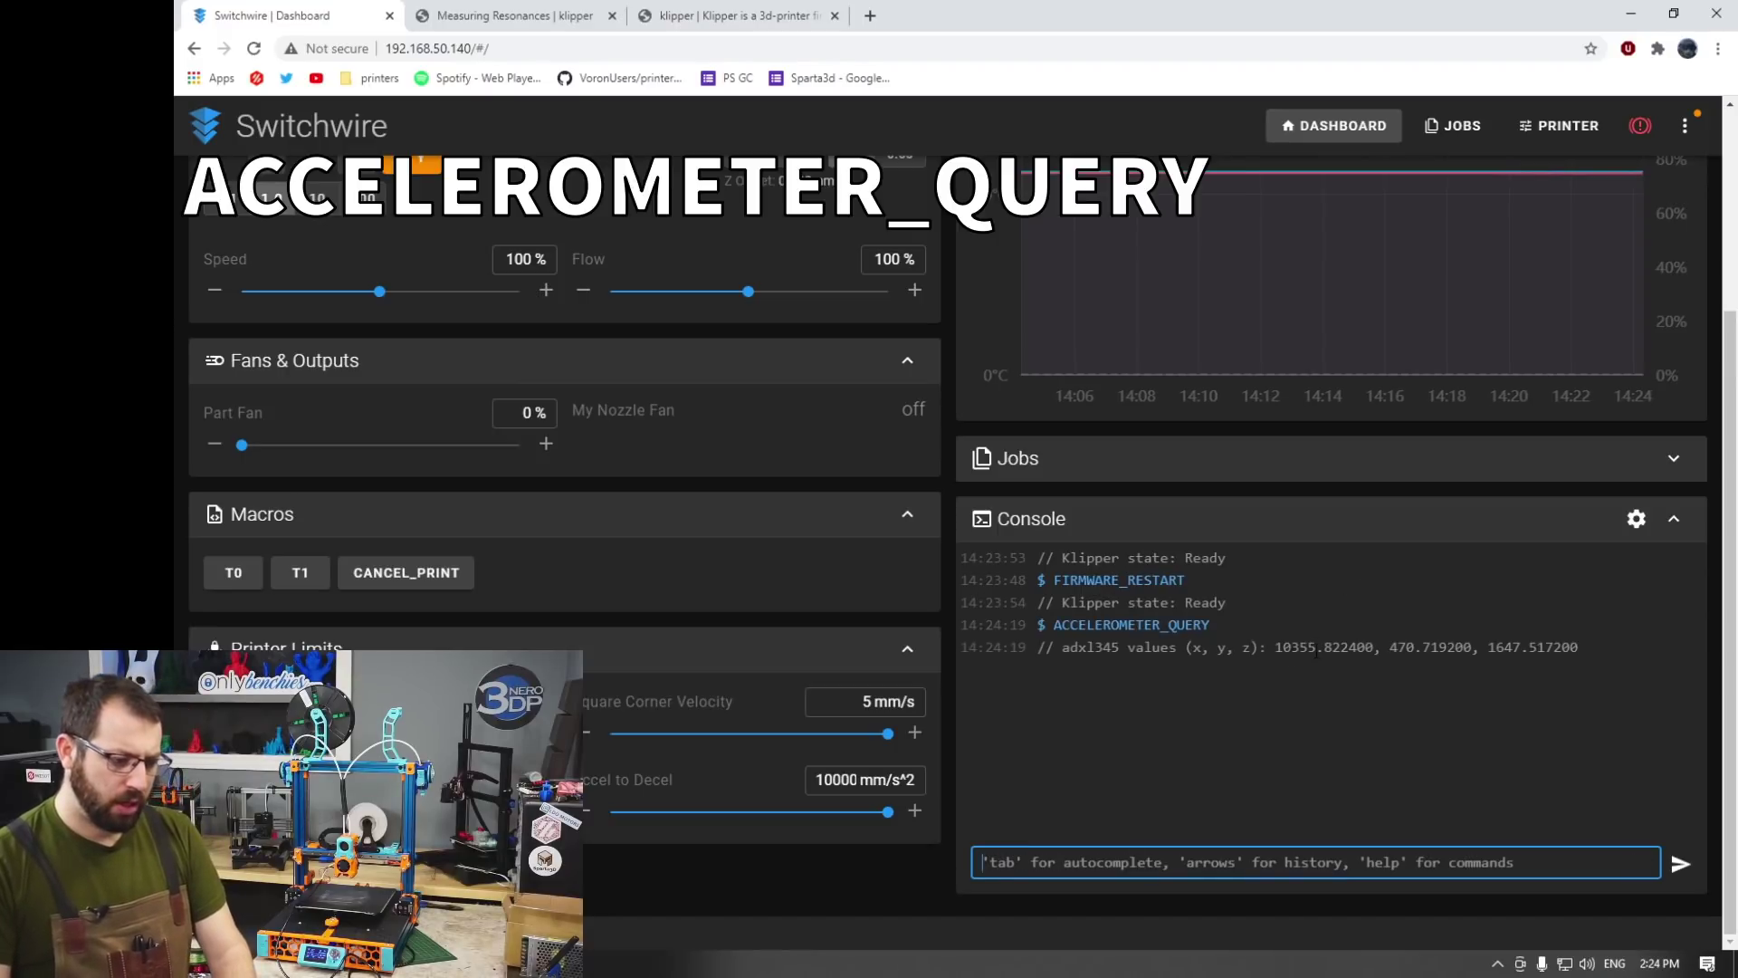
{"action": "left_click_drag", "start_coordinate": [1274, 646], "coordinate": [1593, 639]}
{"action": "left_click", "coordinate": [1538, 669]}
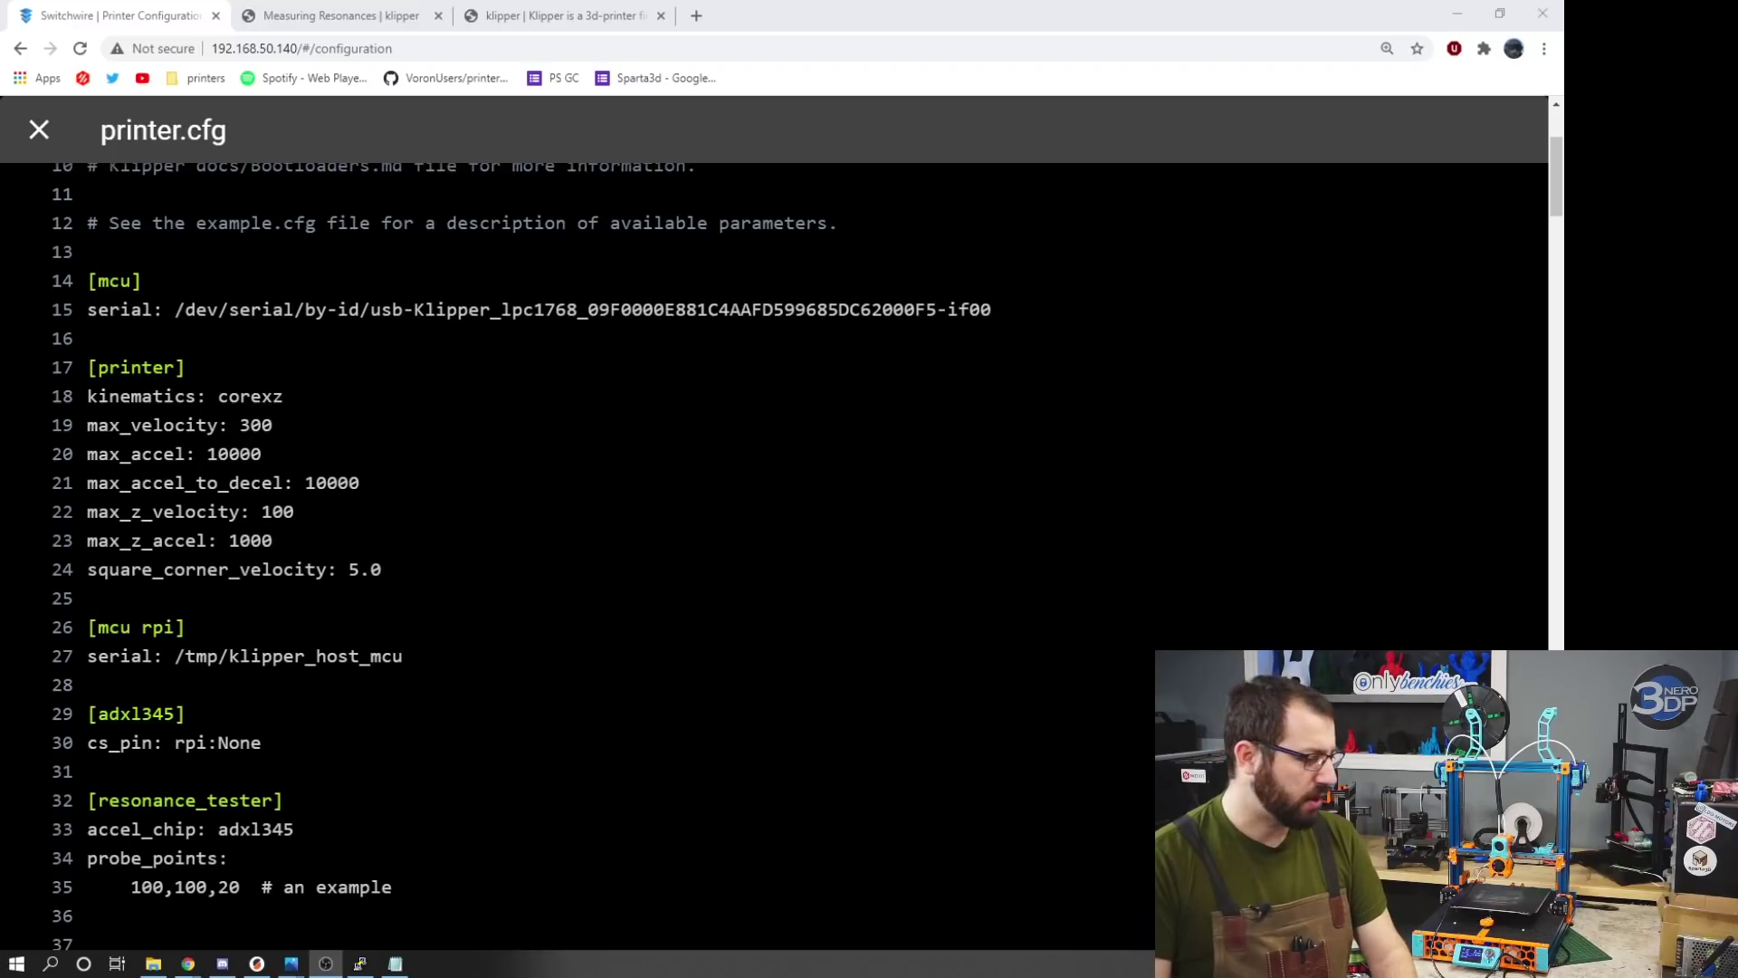
Step: Review max_accel and max_accel_to_decel in printer.cfg, and run TEST_RESONANCES AXIS=X in the dashboard console
{"action": "left_click_drag", "start_coordinate": [359, 482], "coordinate": [87, 453]}
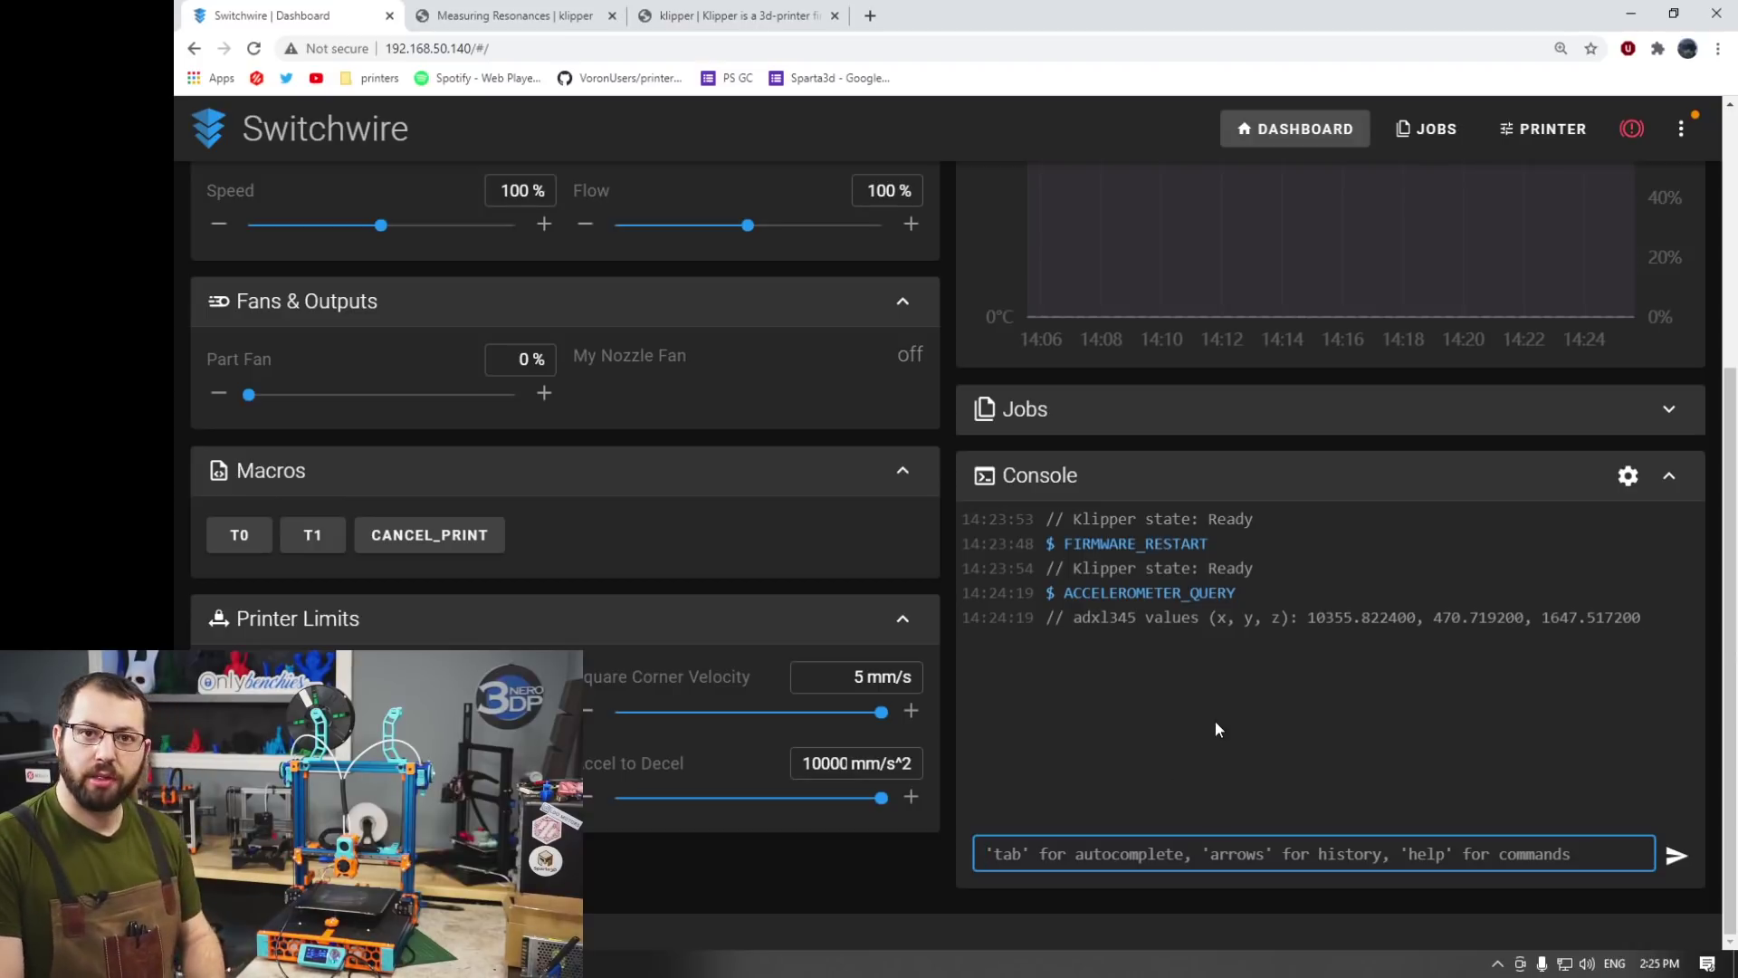
{"action": "type", "text": "TEST_RESONANCES AXIS=X"}
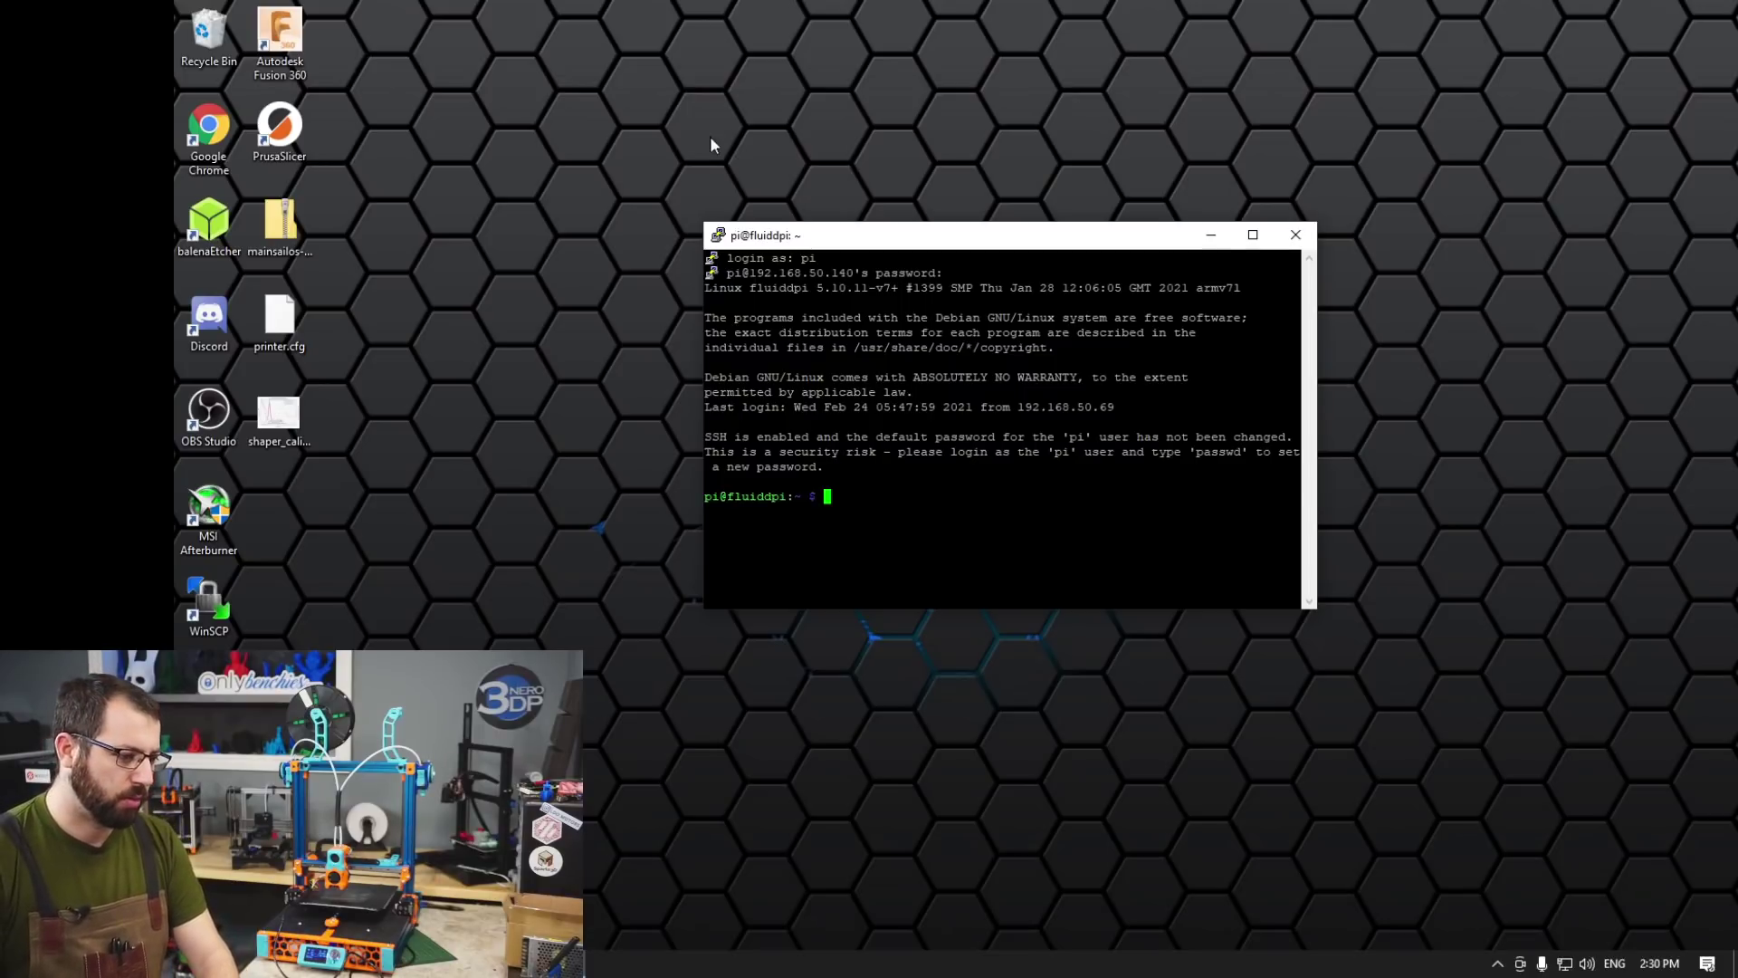
Step: In the SSH terminal, run ~/klipper/scripts/calibrate_shaper.py on /tmp/resonances_x_*.csv with output /tmp/shaper_calibrate_x.png
{"action": "left_click_drag", "start_coordinate": [881, 236], "coordinate": [878, 227]}
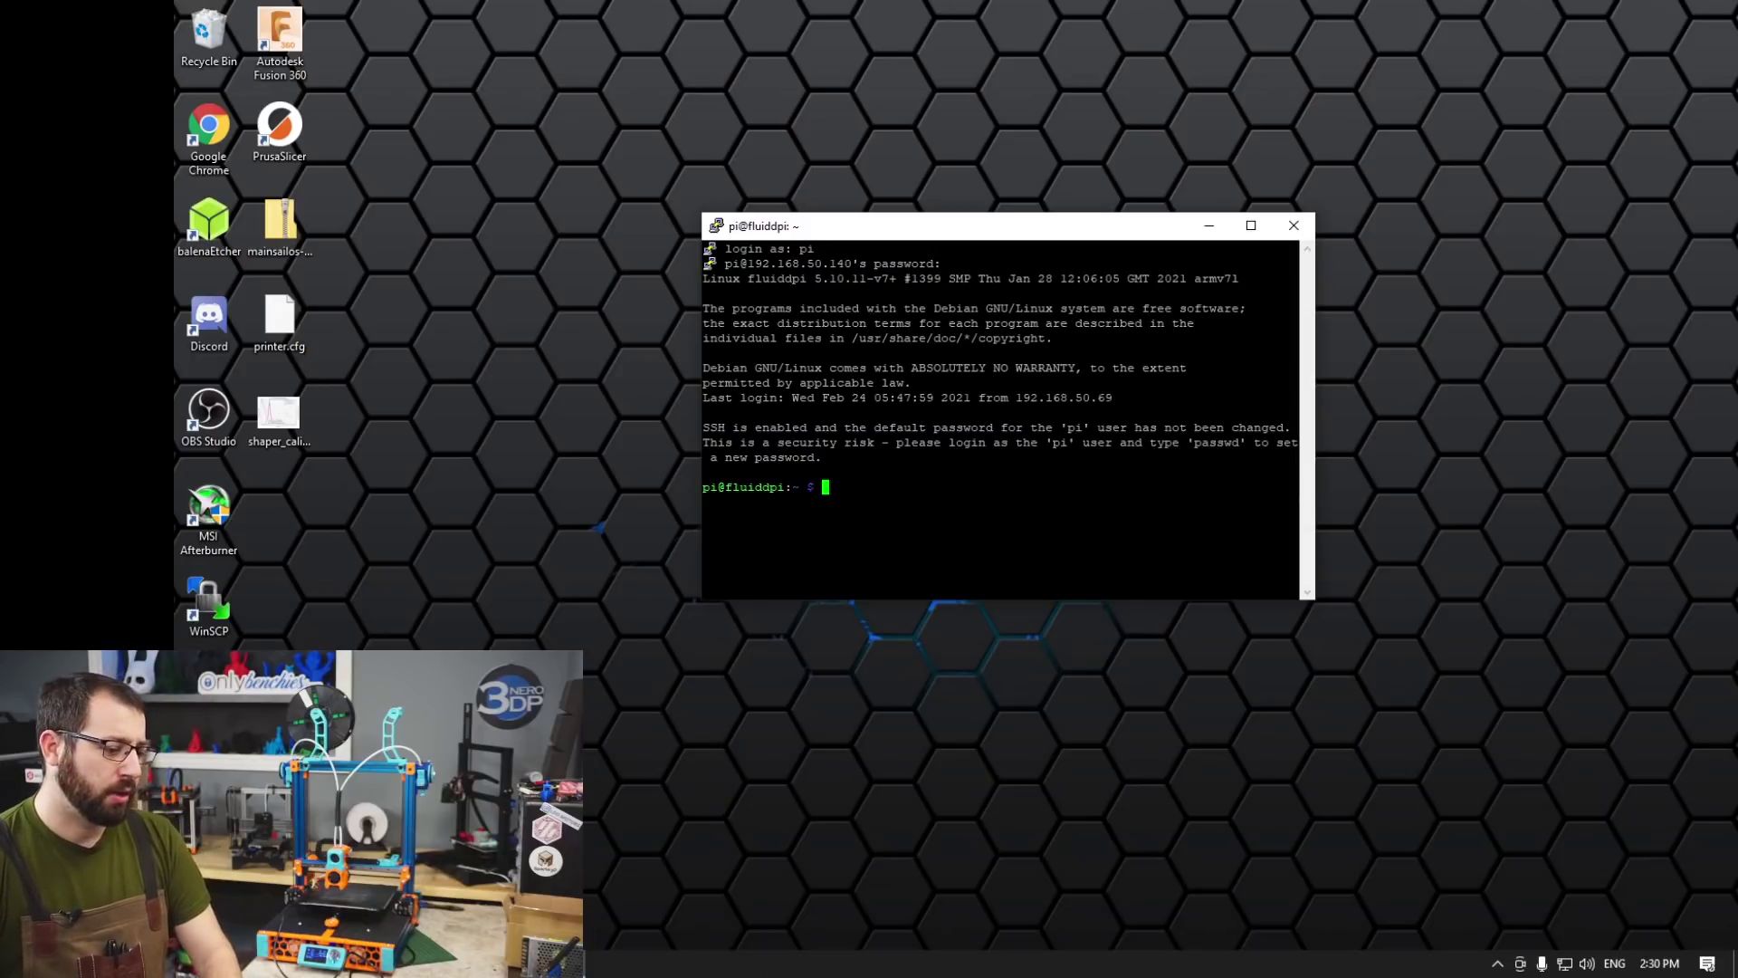
{"action": "type", "text": "~/klipper/scripts/calibrate_shaper.py /tmp/resonances_x_*.csv -o /tmp/shaper_calibrate_x.png"}
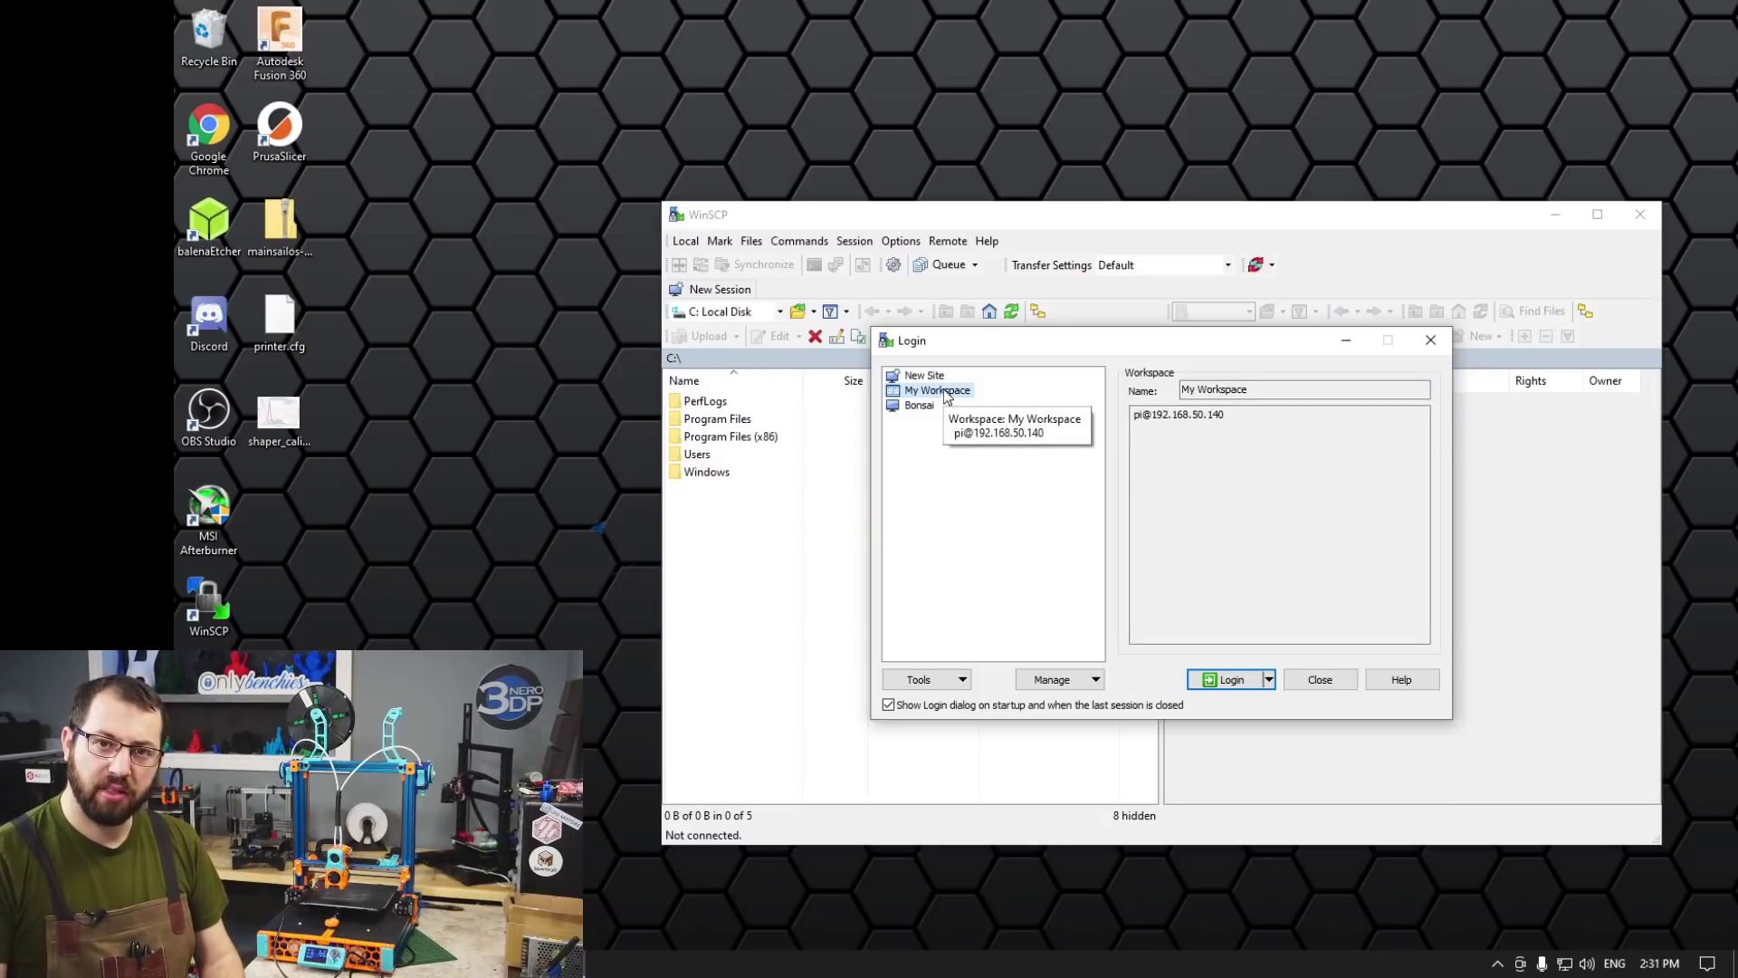
Step: Log in to the saved My Workspace session in WinSCP, entering the account password
{"action": "double_click", "coordinate": [945, 392]}
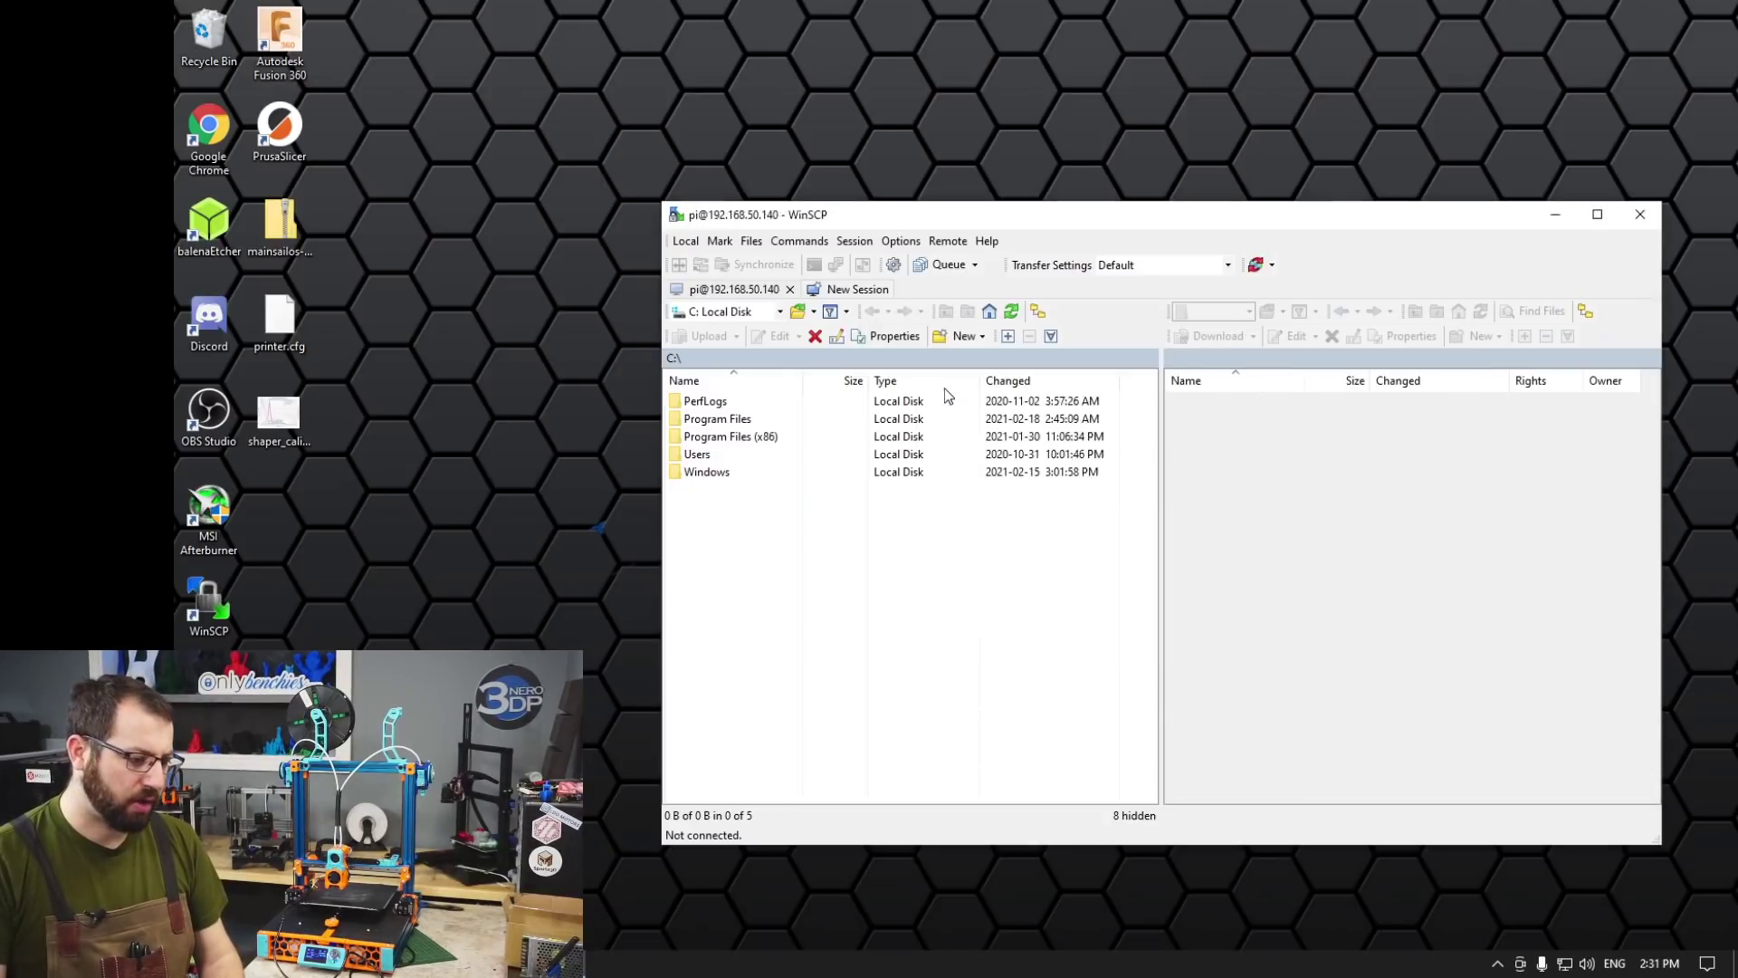
{"action": "type", "text": "r"}
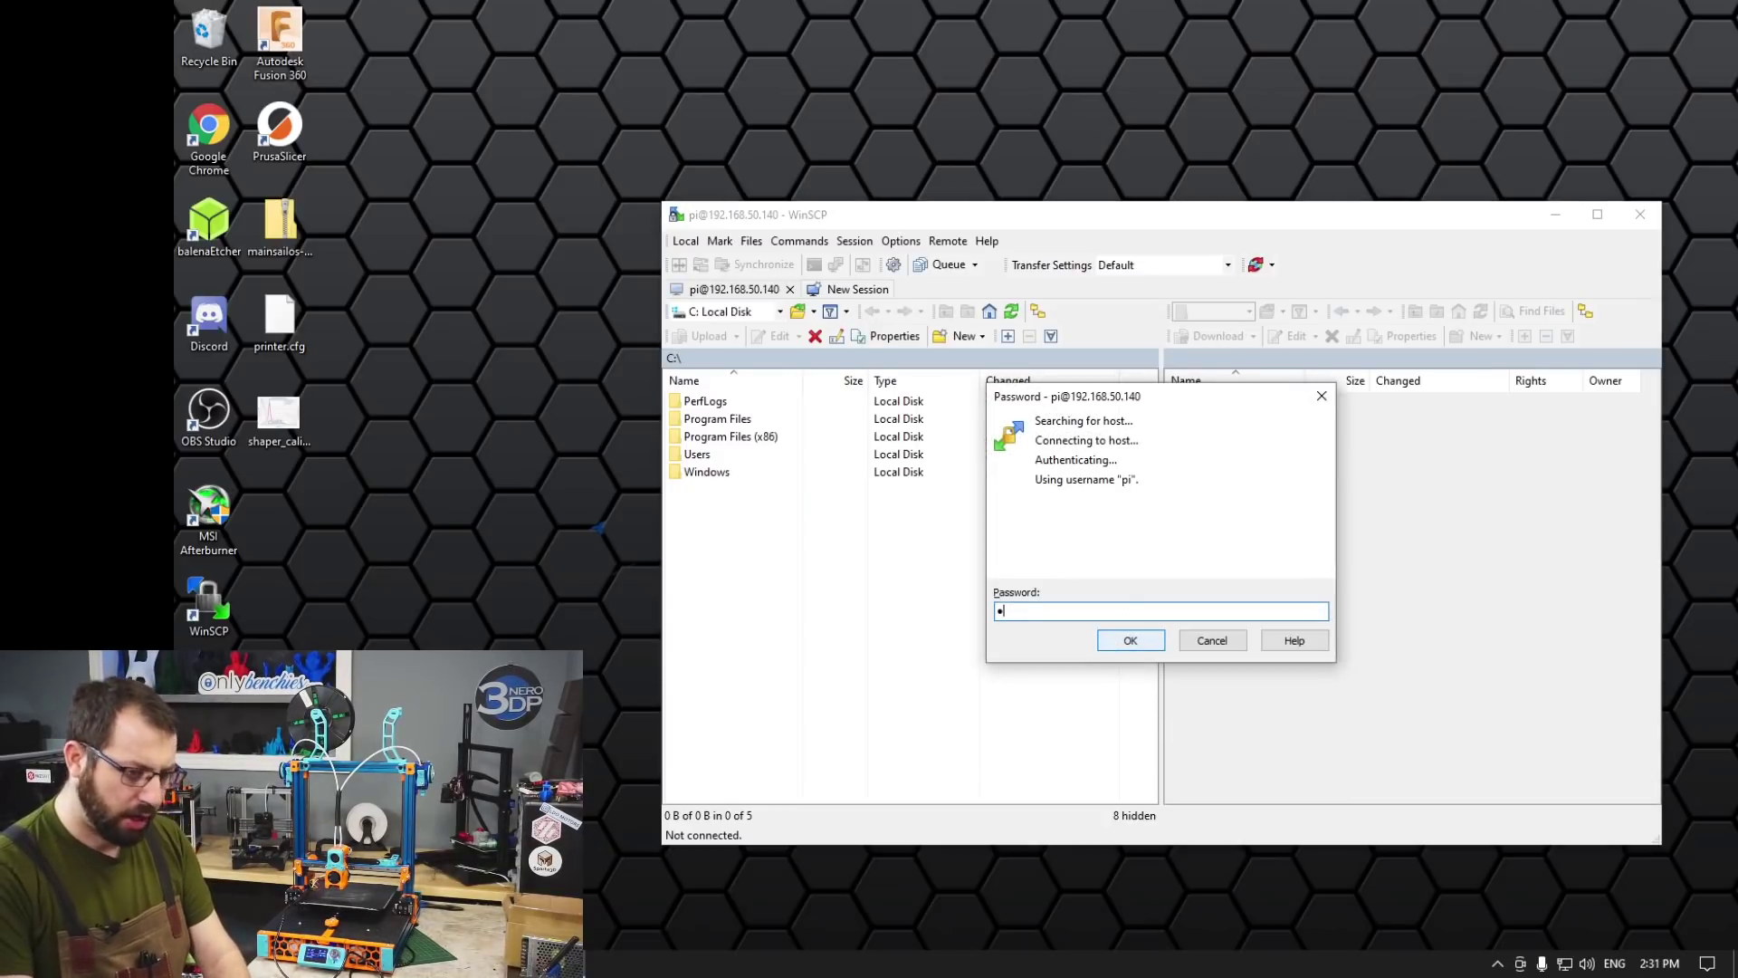
{"action": "key", "text": "Return"}
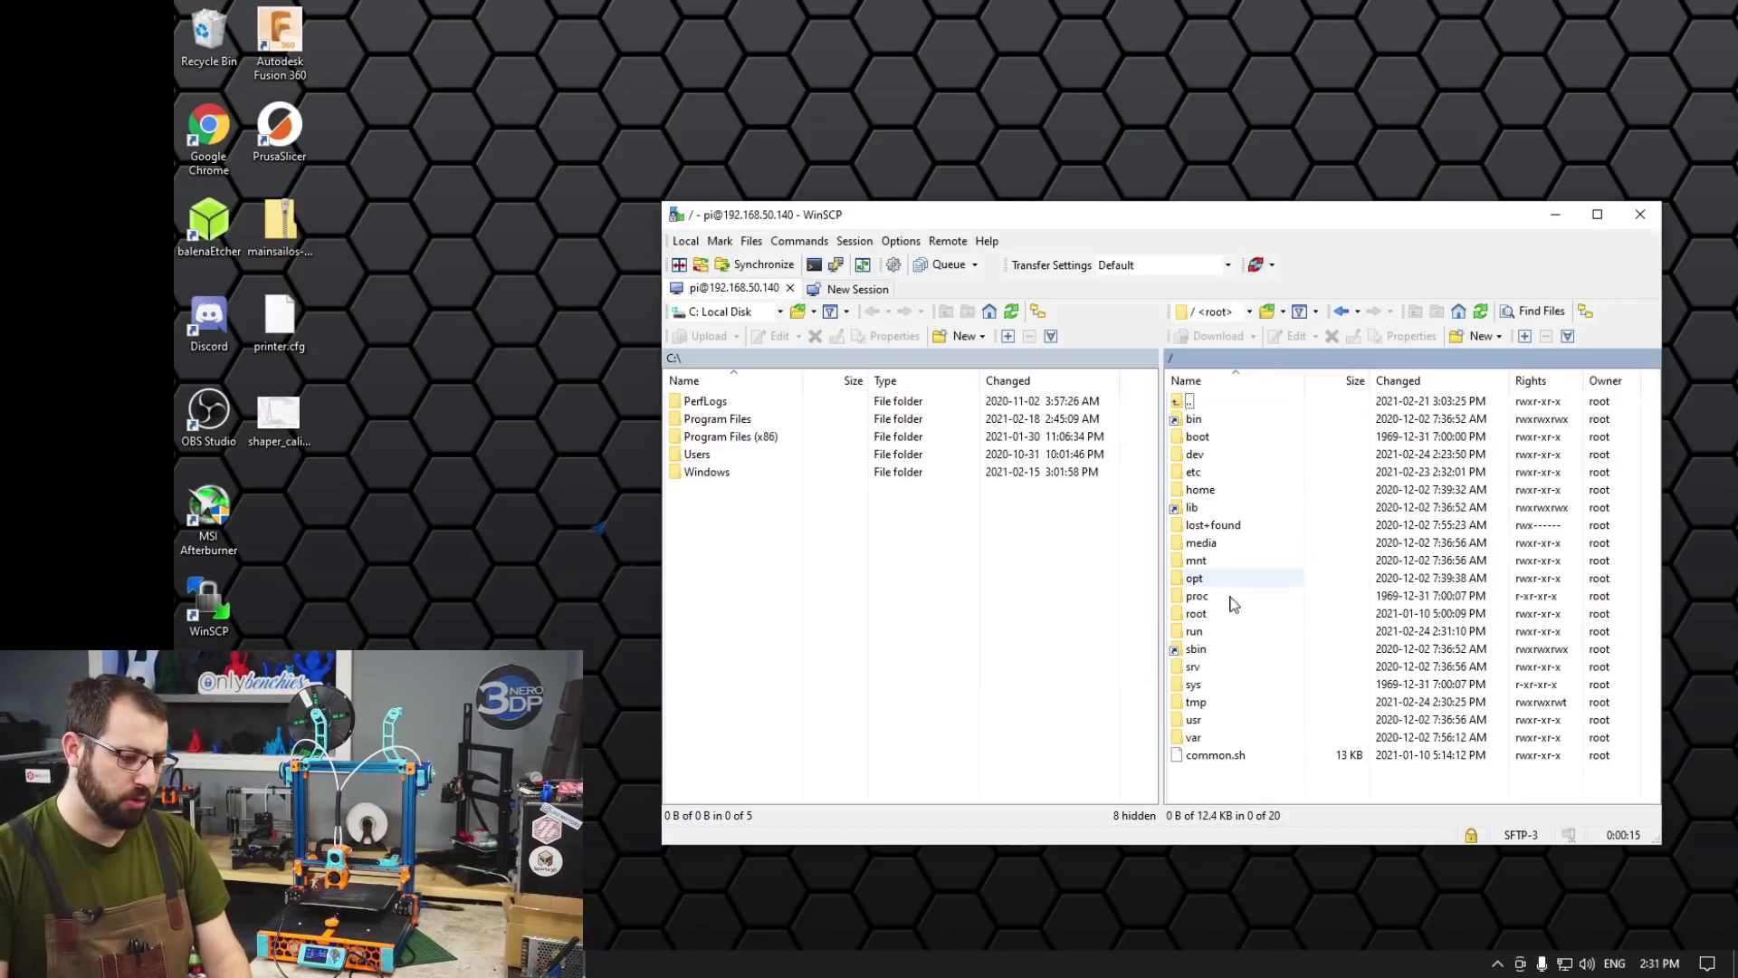
Step: Open the remote /tmp/ folder, locate the X resonances file and shaper_calibrate_x.png, and view the frequency response graph
{"action": "double_click", "coordinate": [1207, 709]}
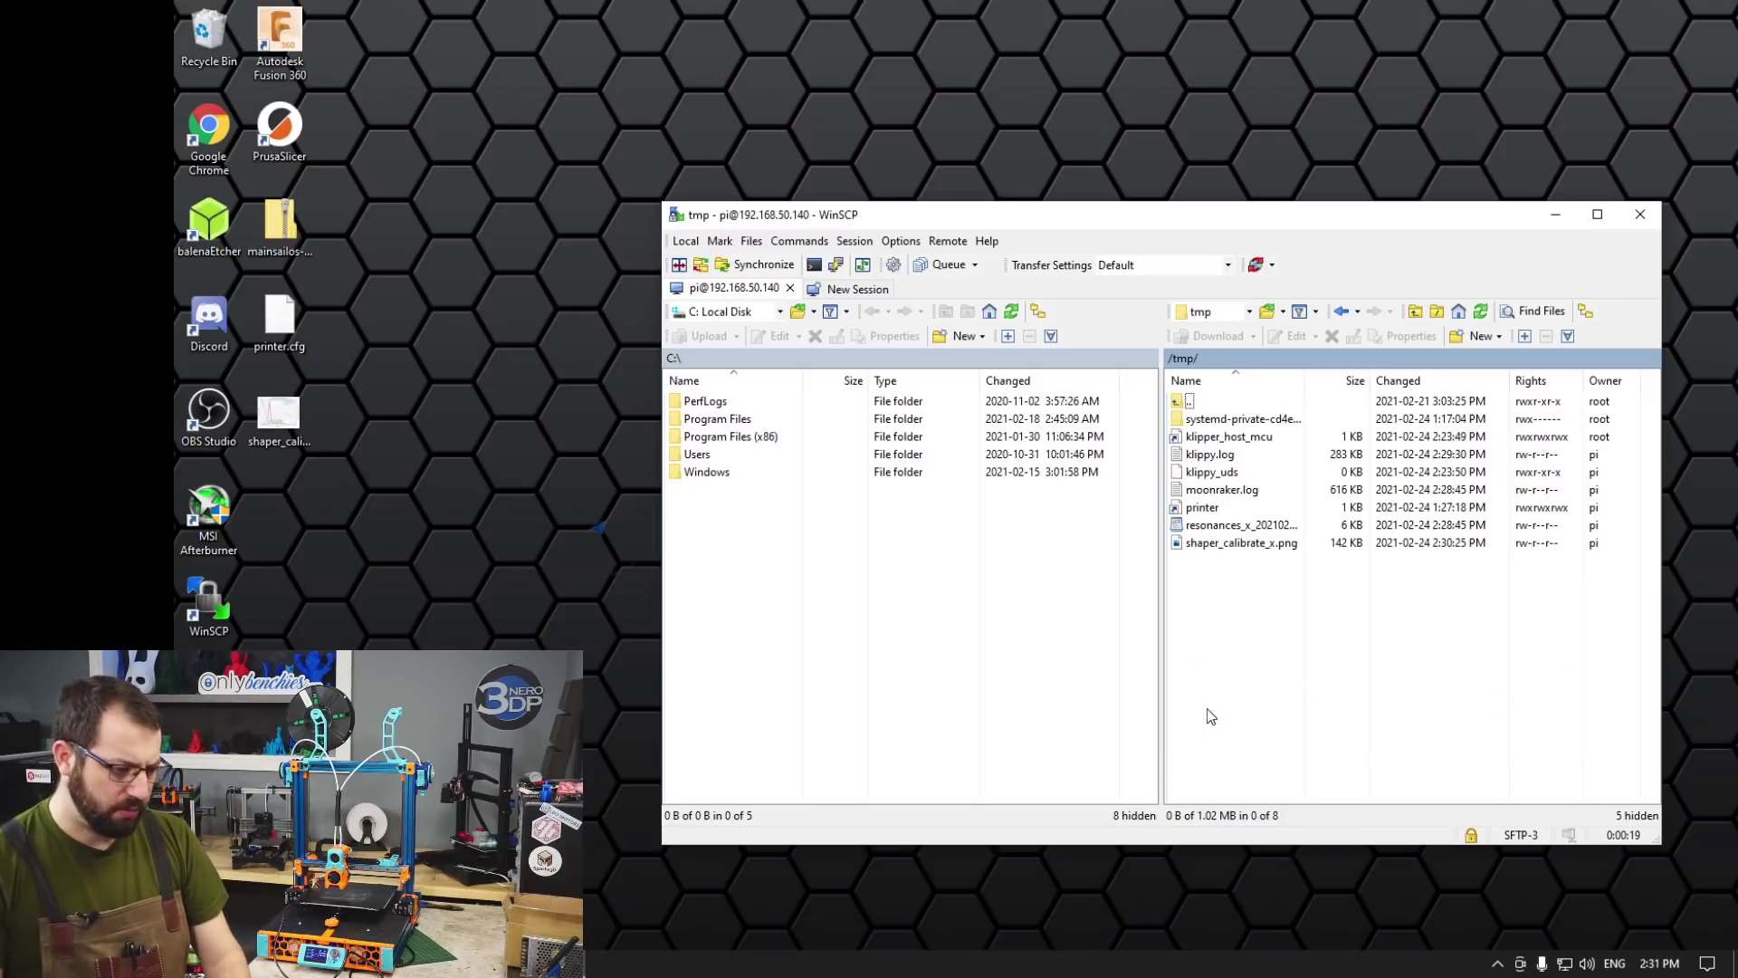
{"action": "left_click", "coordinate": [1228, 526]}
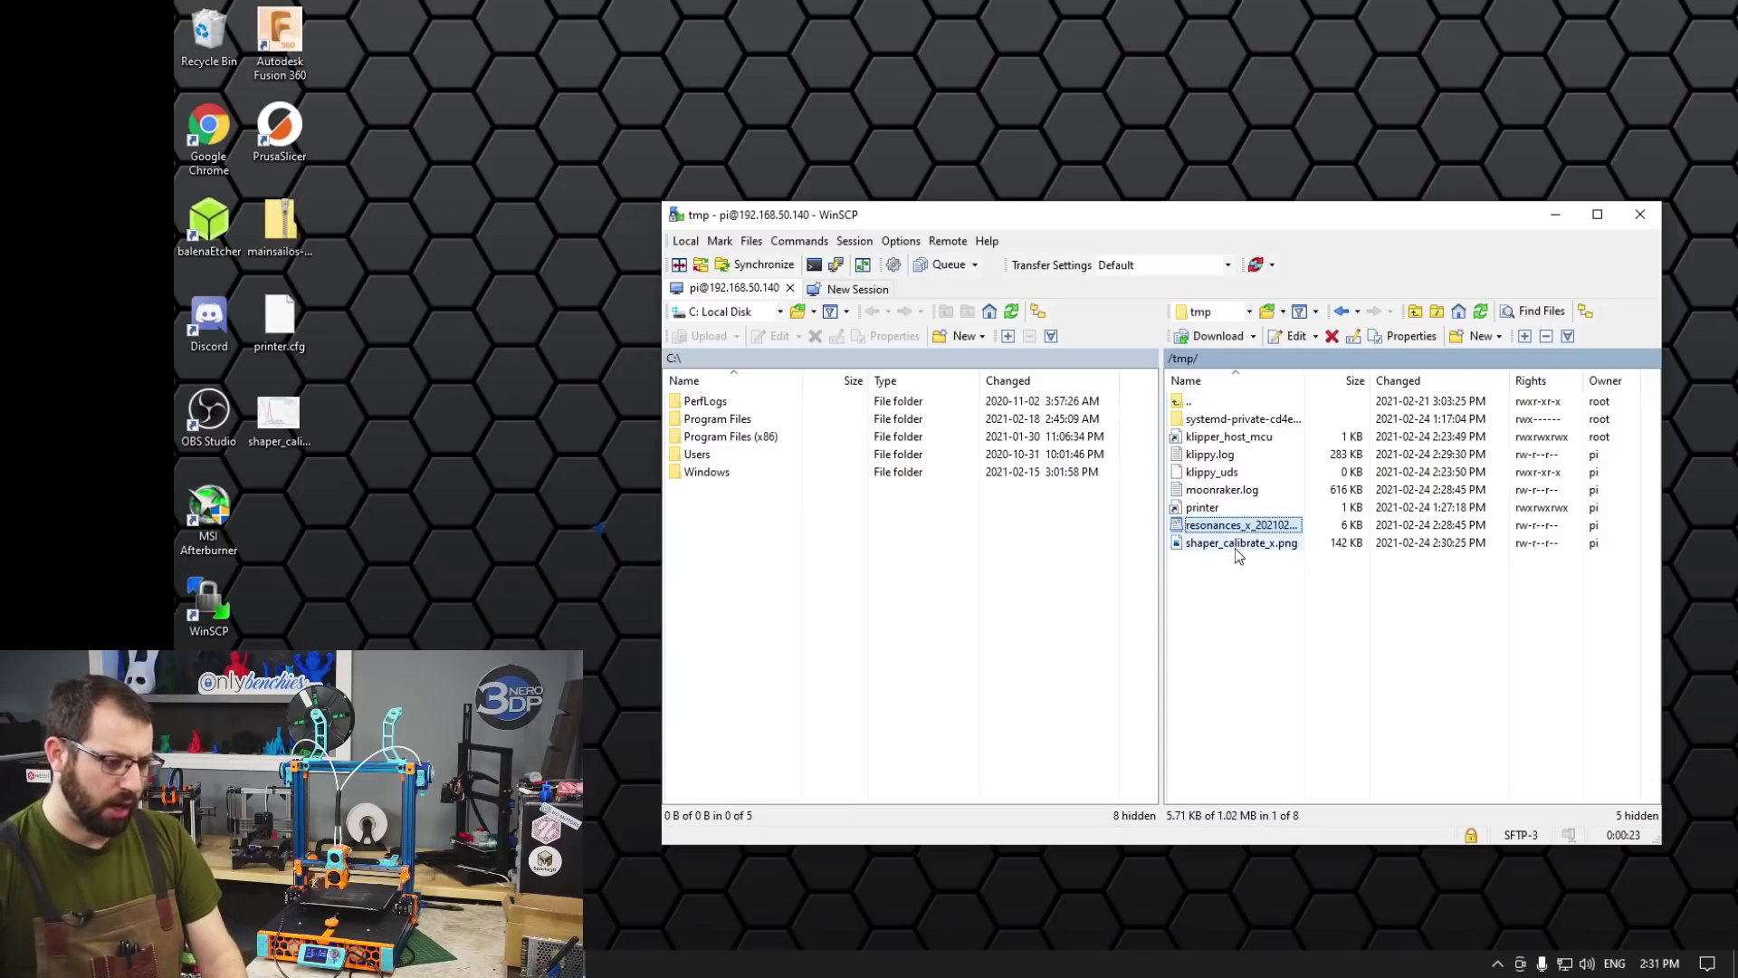
{"action": "left_click", "coordinate": [1239, 543]}
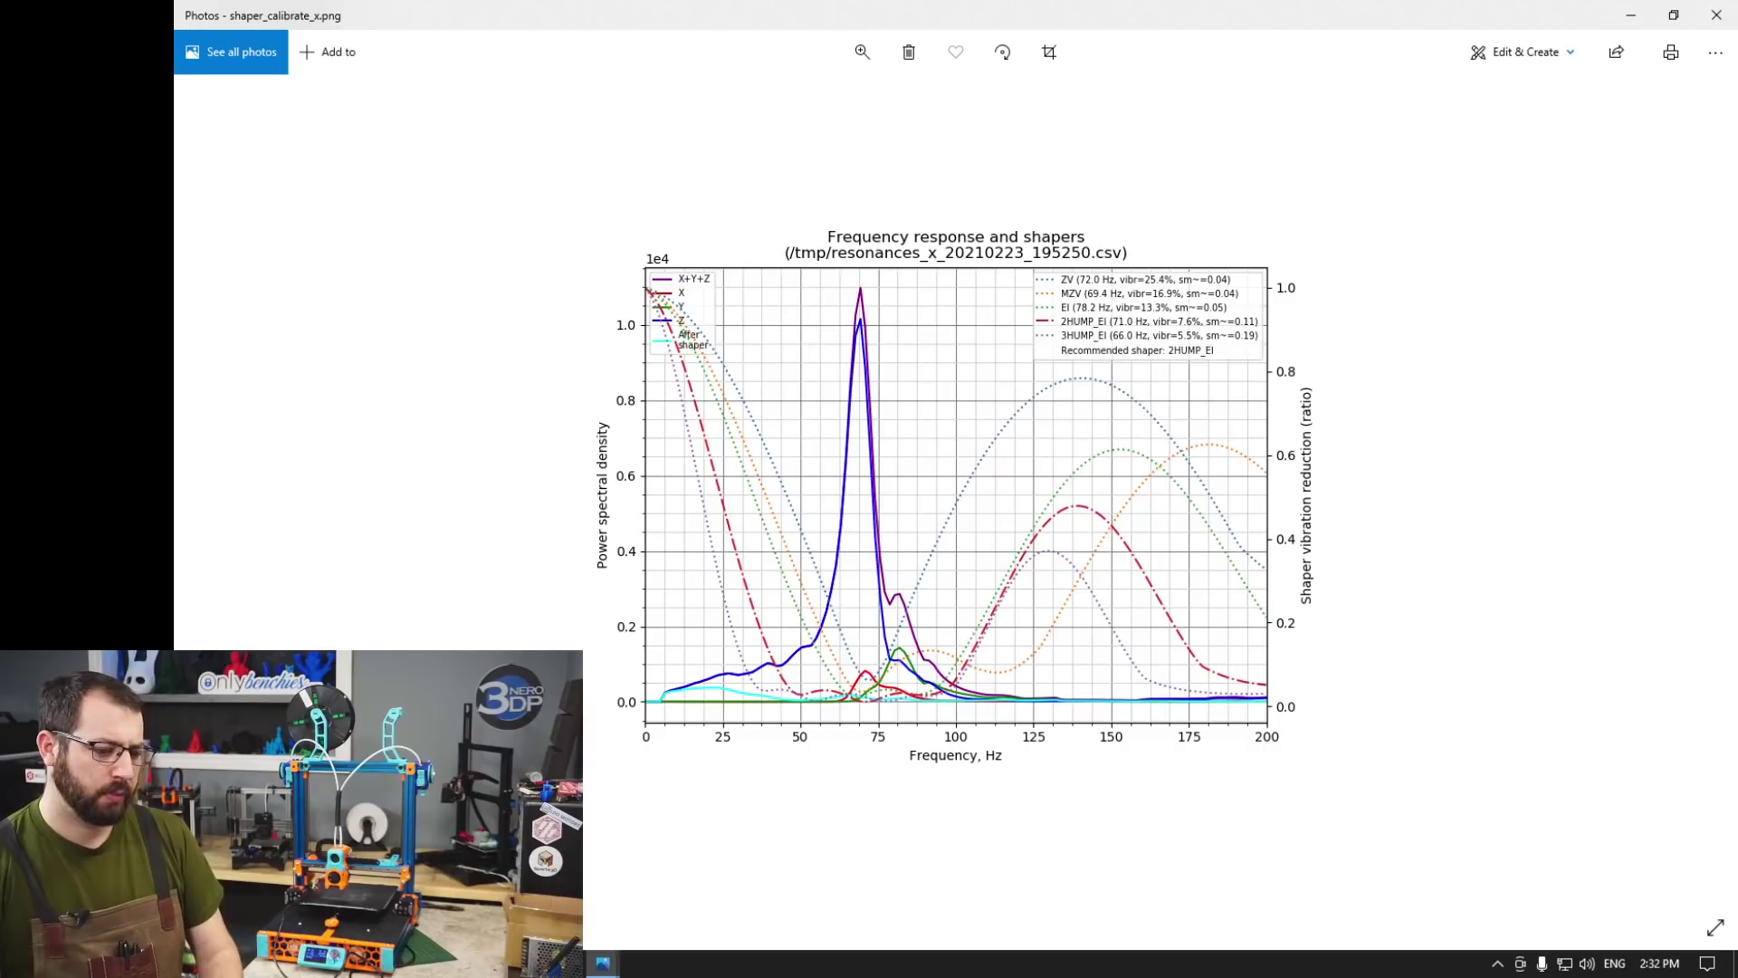
{"action": "left_click", "coordinate": [1693, 498]}
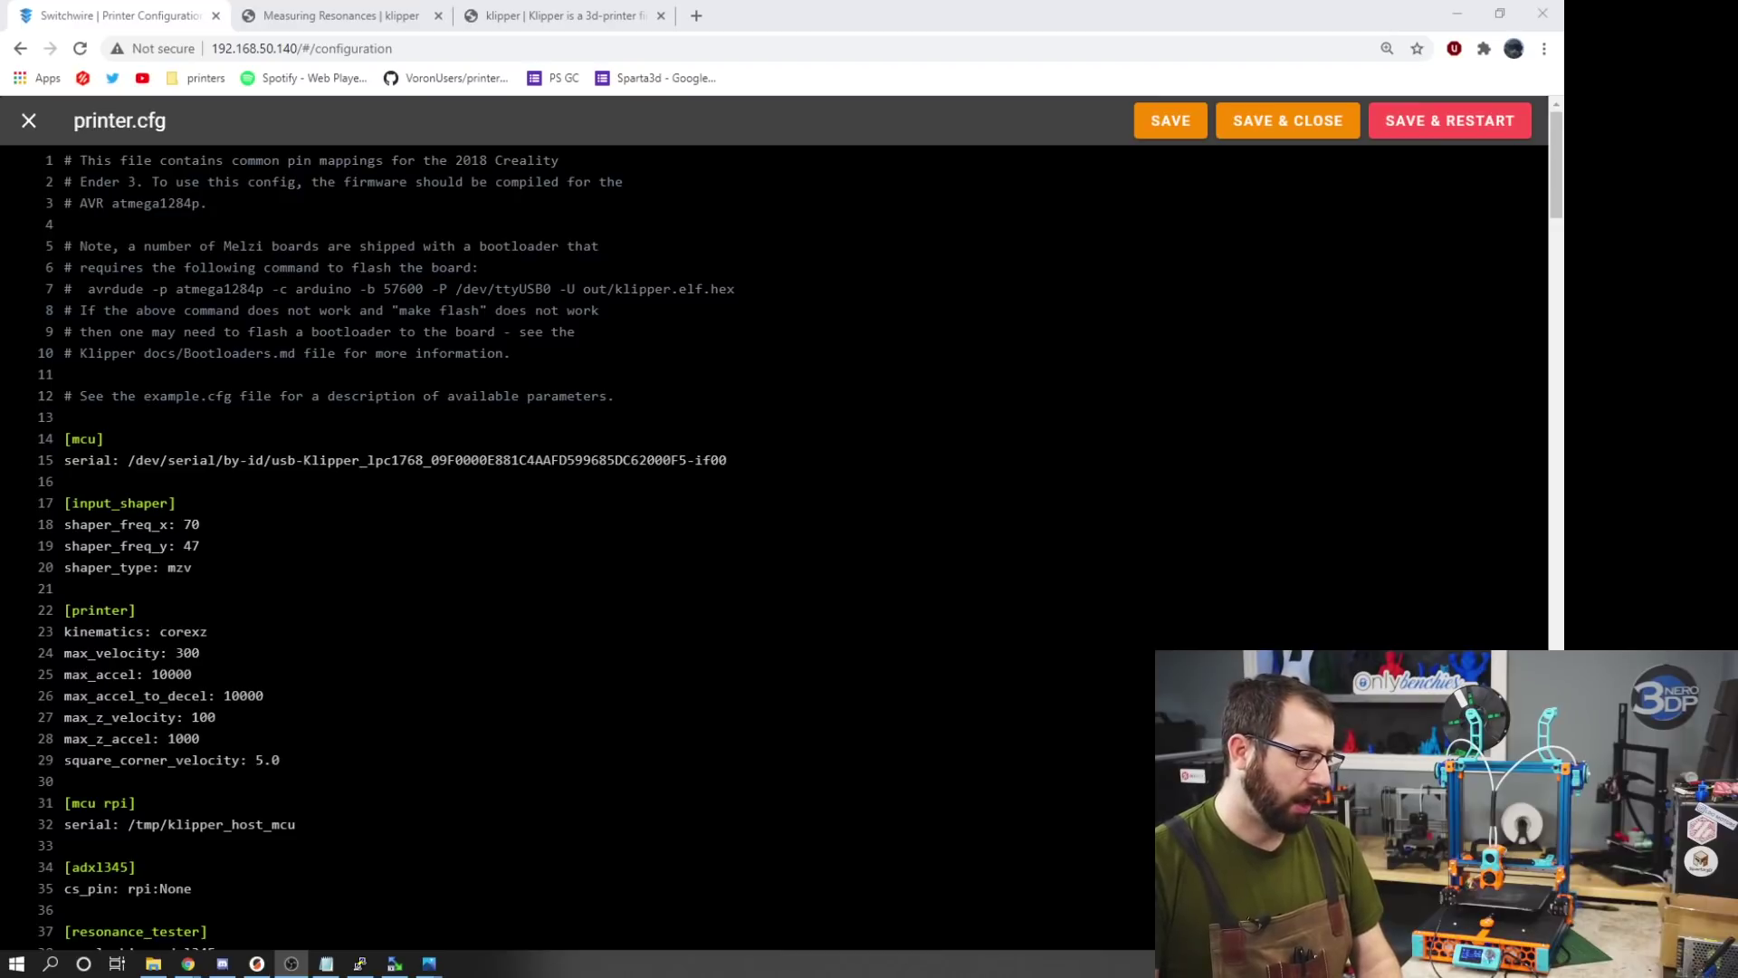
Step: Review the [input_shaper] section in printer.cfg, covering shaper_freq_x, shaper_freq_y and shaper_type
{"action": "left_click_drag", "start_coordinate": [199, 568], "coordinate": [64, 502]}
{"action": "left_click", "coordinate": [177, 502]}
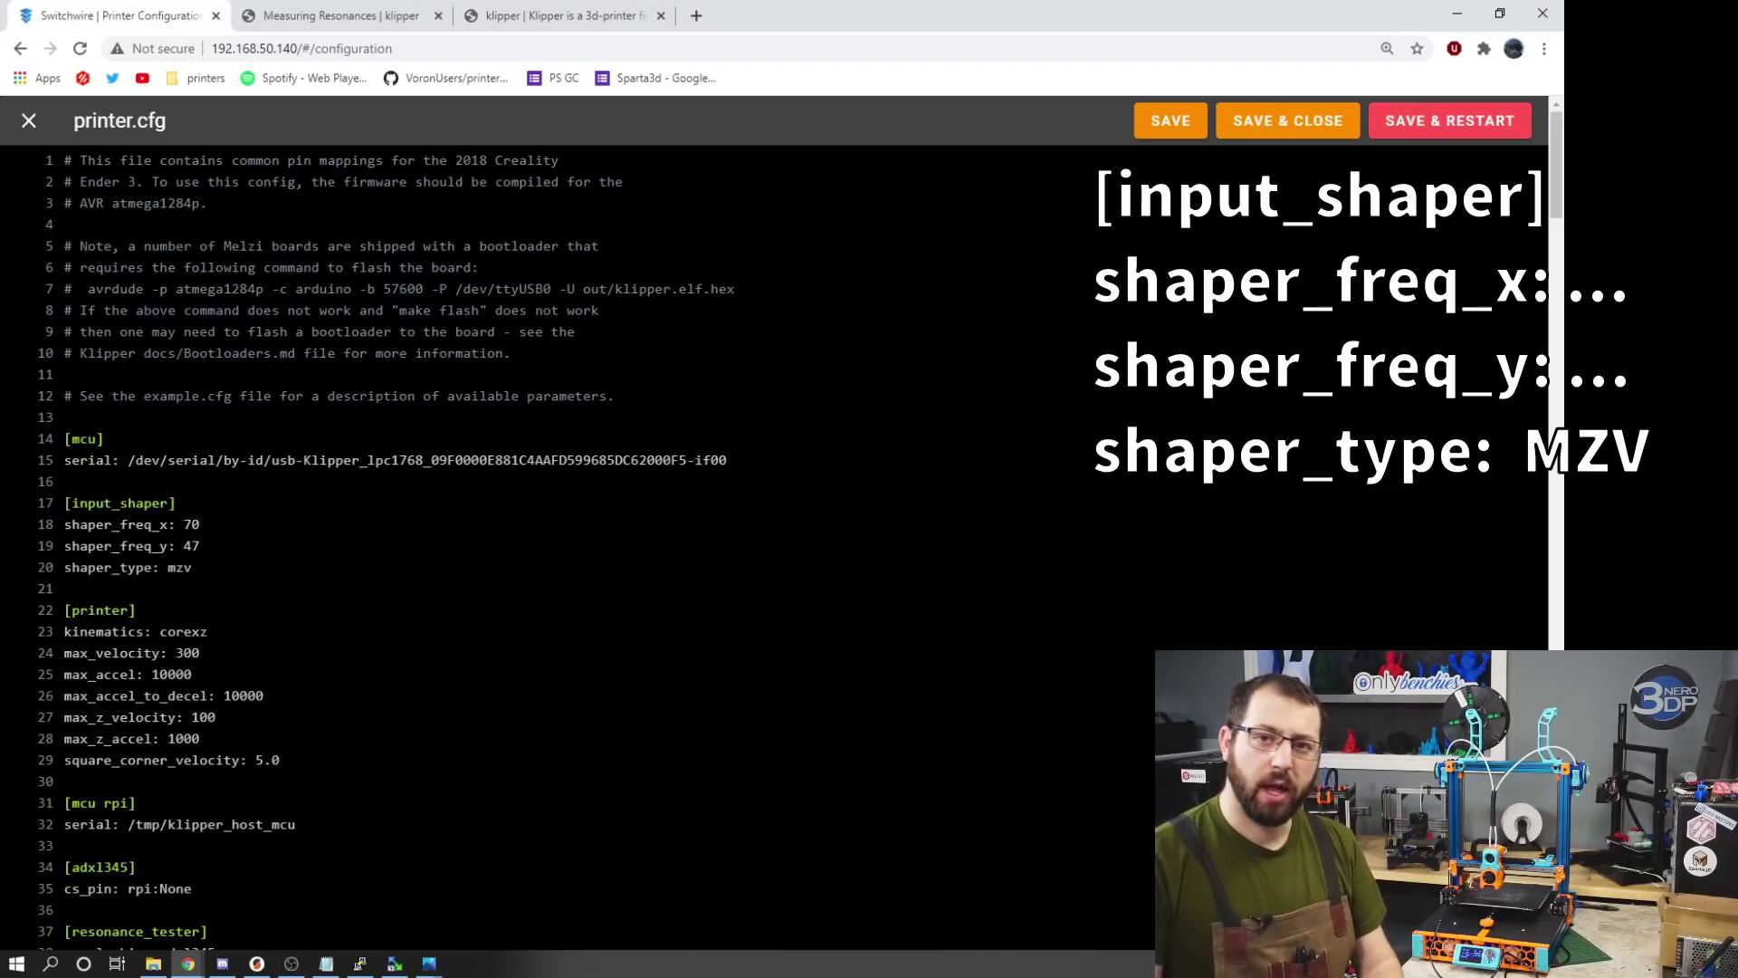